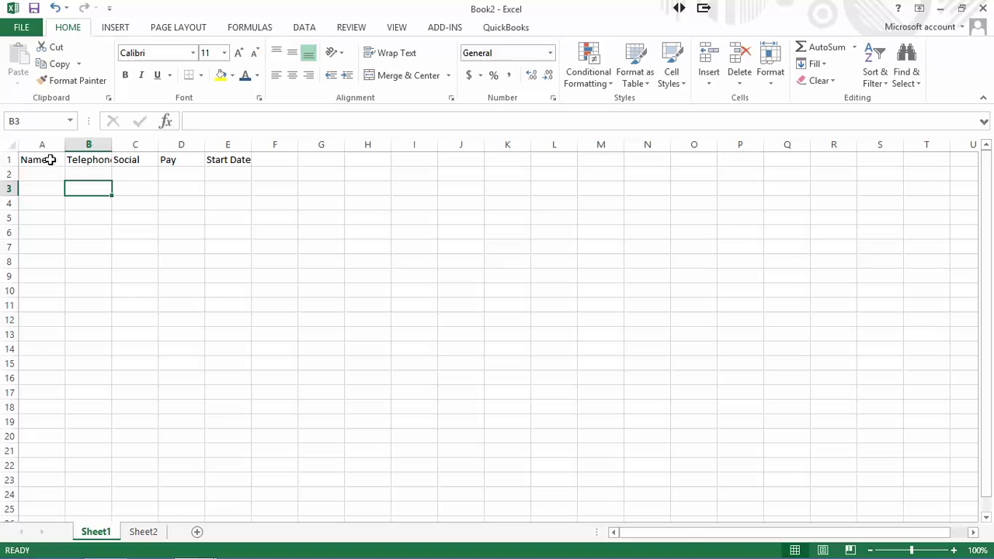
pyautogui.click(51, 160)
pyautogui.click(86, 159)
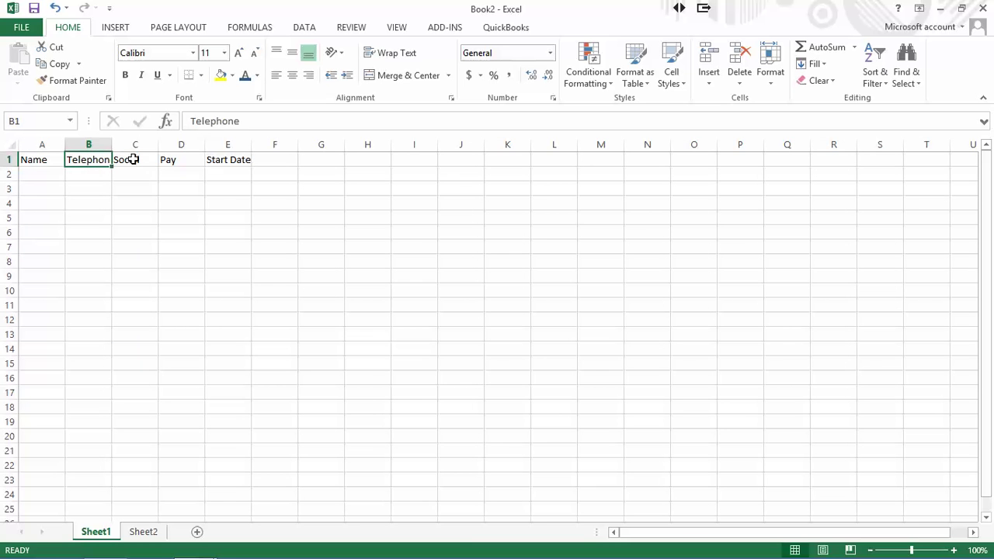
pyautogui.click(131, 159)
pyautogui.click(178, 160)
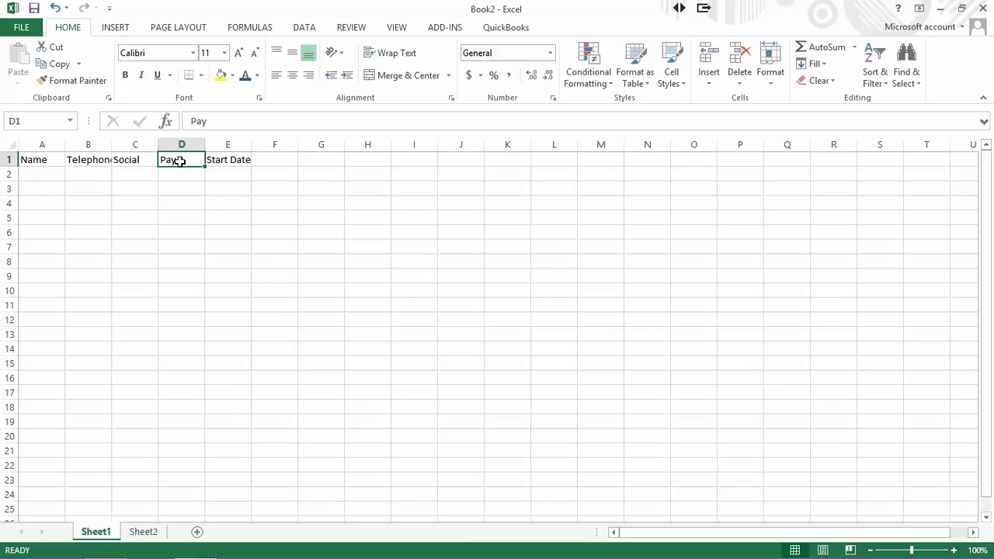
pyautogui.click(229, 160)
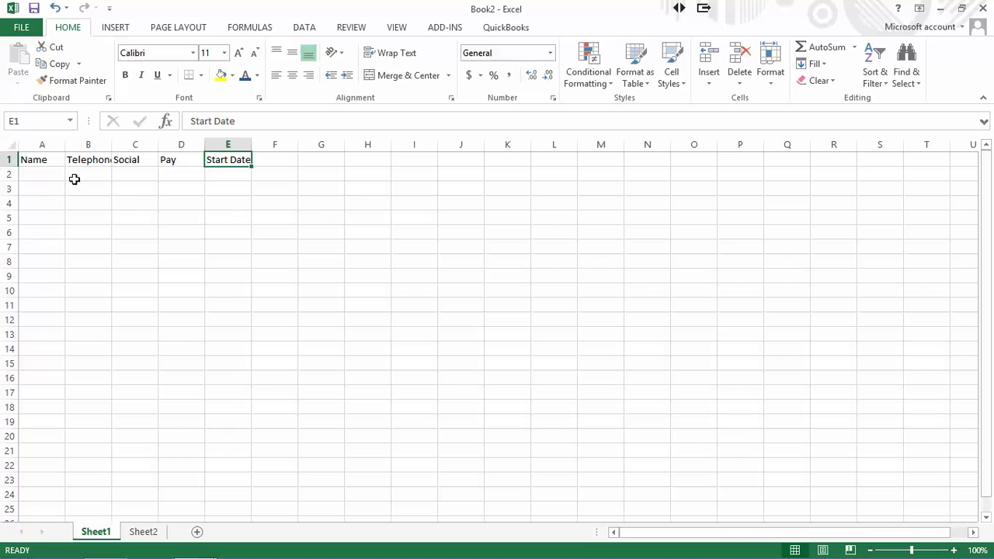
pyautogui.click(48, 174)
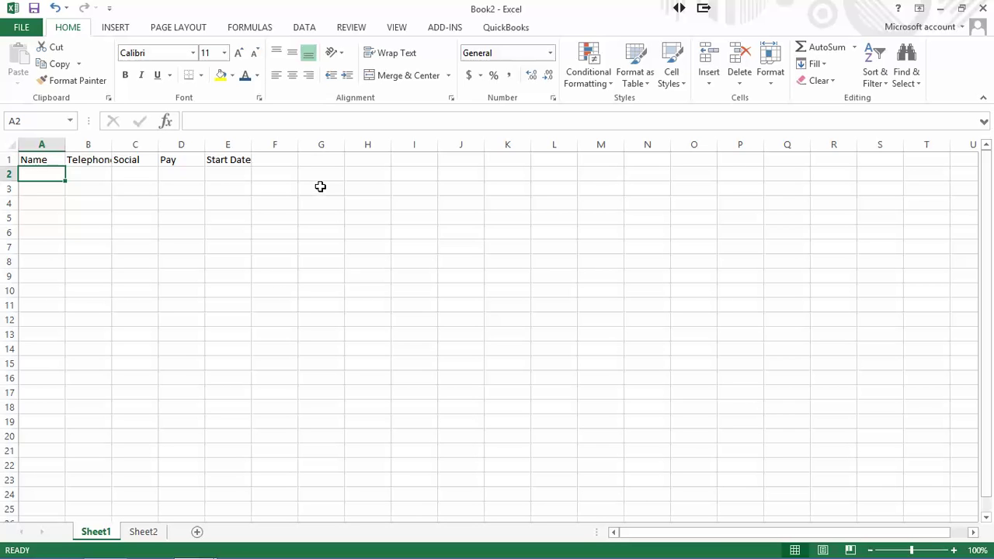
pyautogui.moveTo(320, 186); pyautogui.dragTo(325, 423)
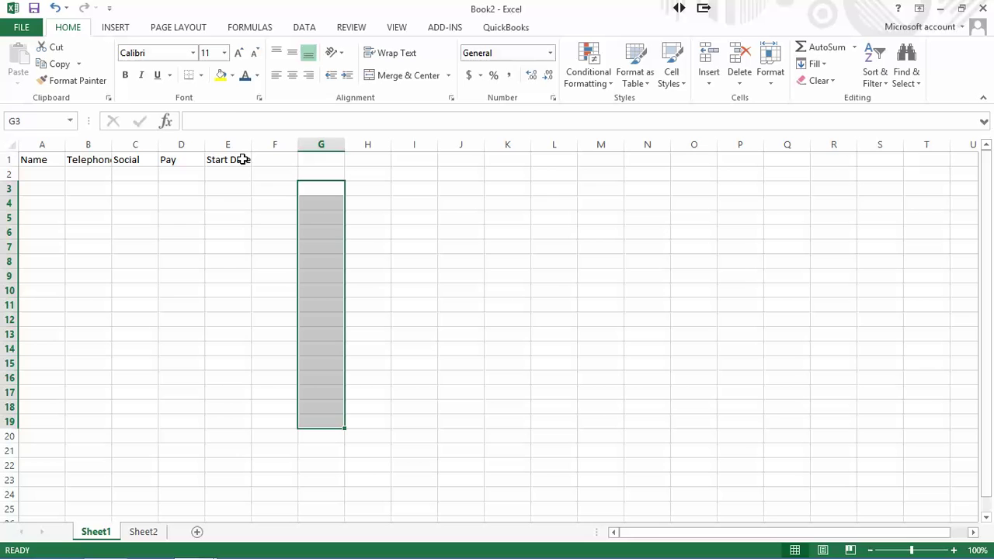
pyautogui.moveTo(242, 159); pyautogui.dragTo(31, 358)
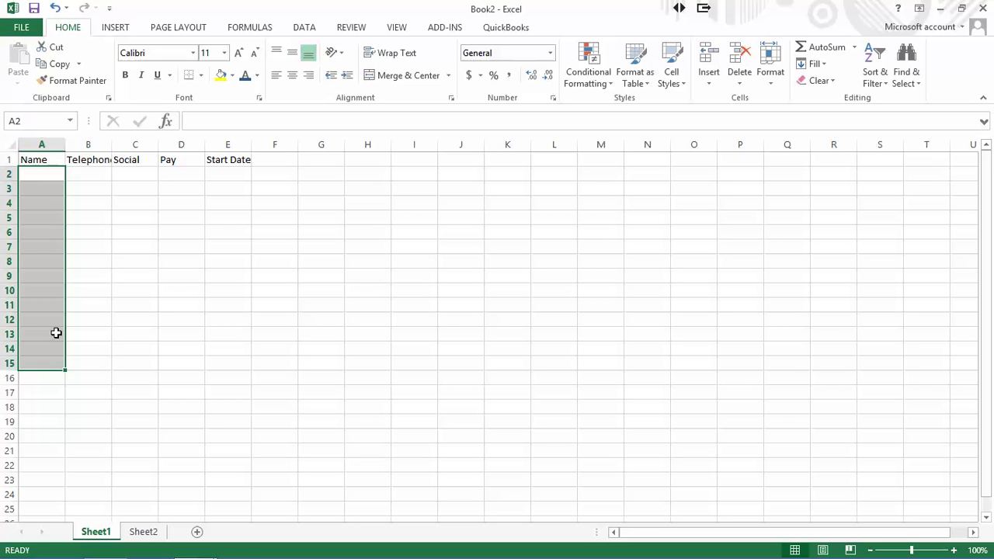
pyautogui.click(98, 173)
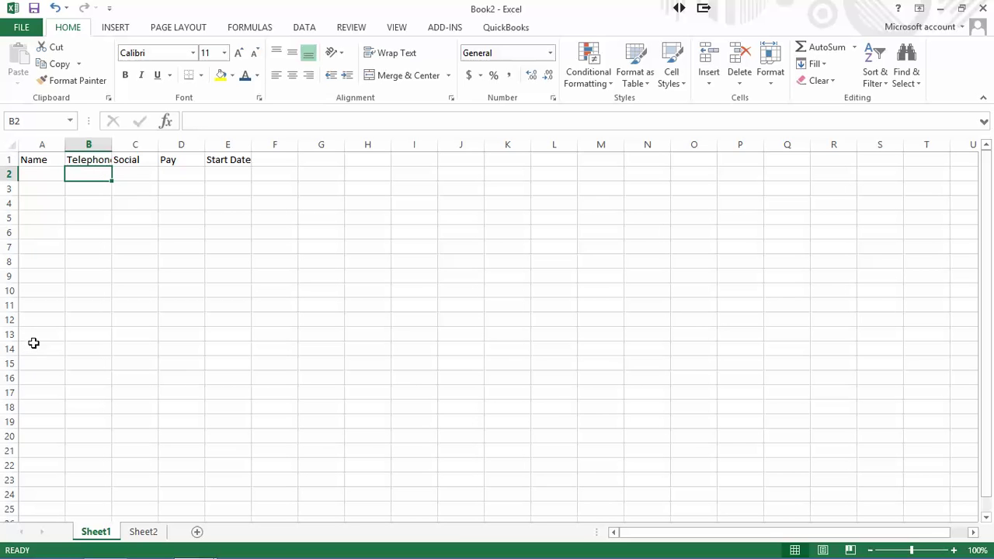
pyautogui.click(37, 179)
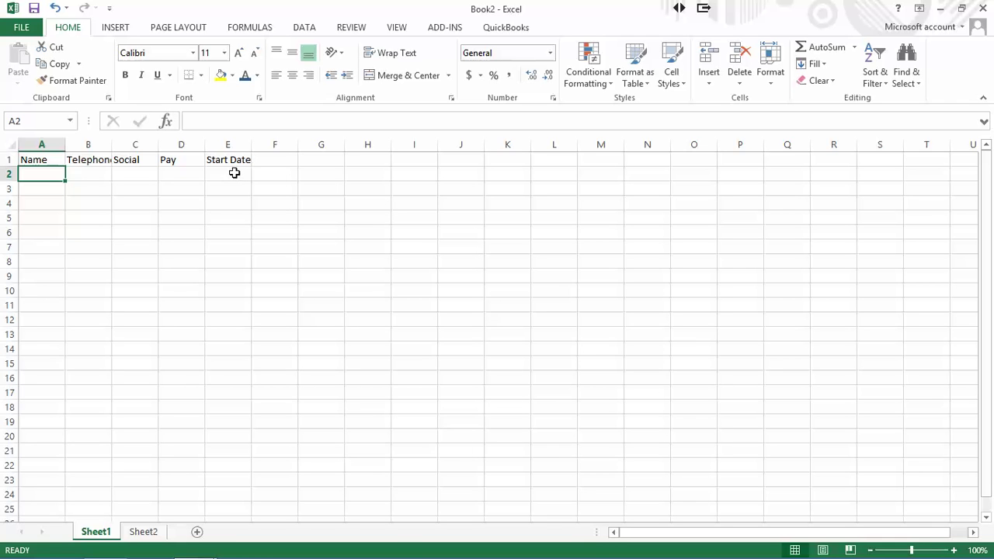
# - Switch to Sheet2, which holds the employee table, and select cell A6
pyautogui.click(143, 532)
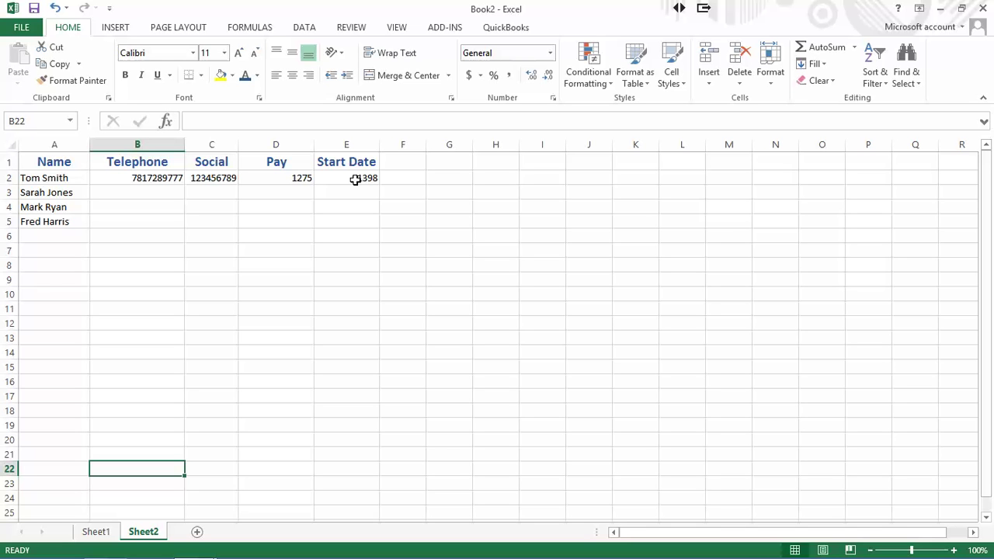
pyautogui.click(46, 237)
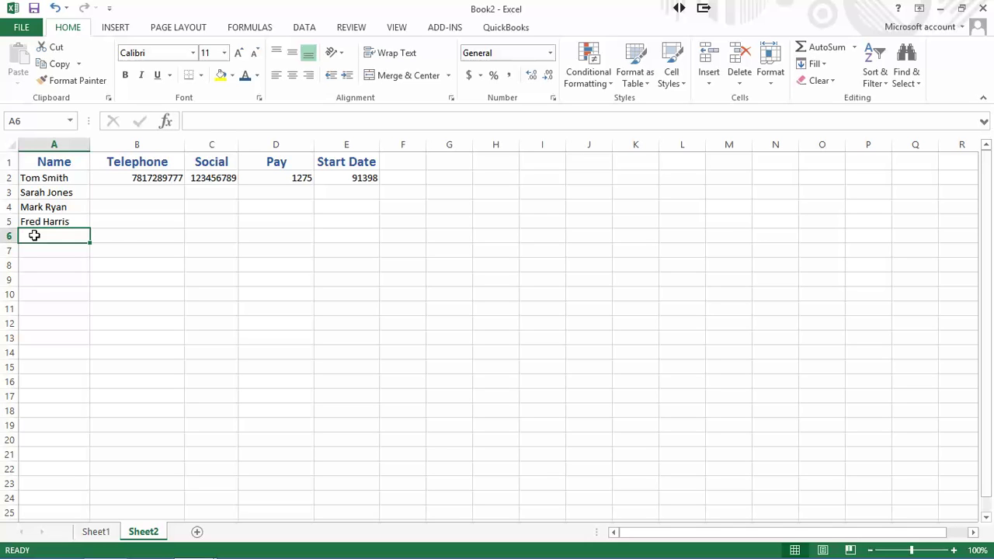
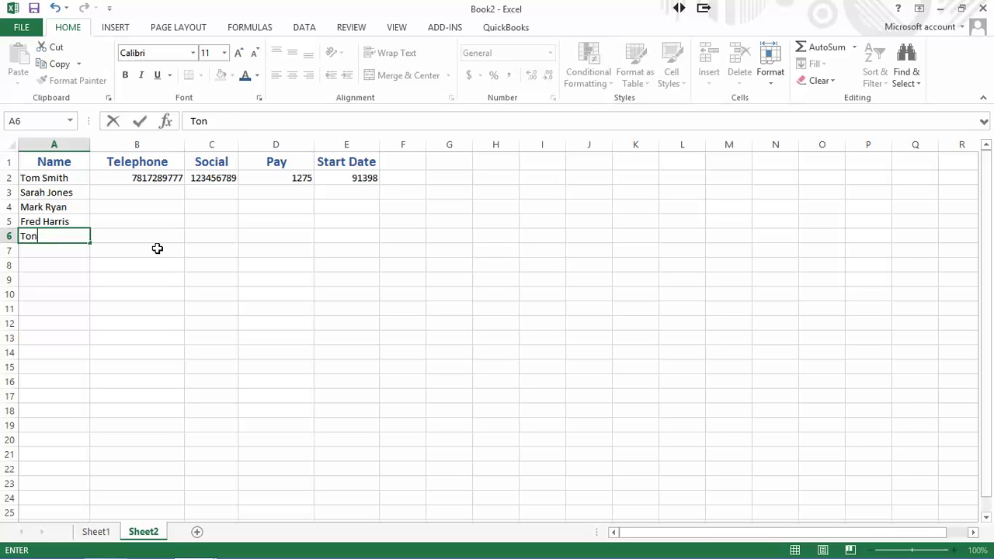
# - Enter a fifth employee's name in A6, then fix the typo in it
pyautogui.hotkey('ctrl', 'Return')
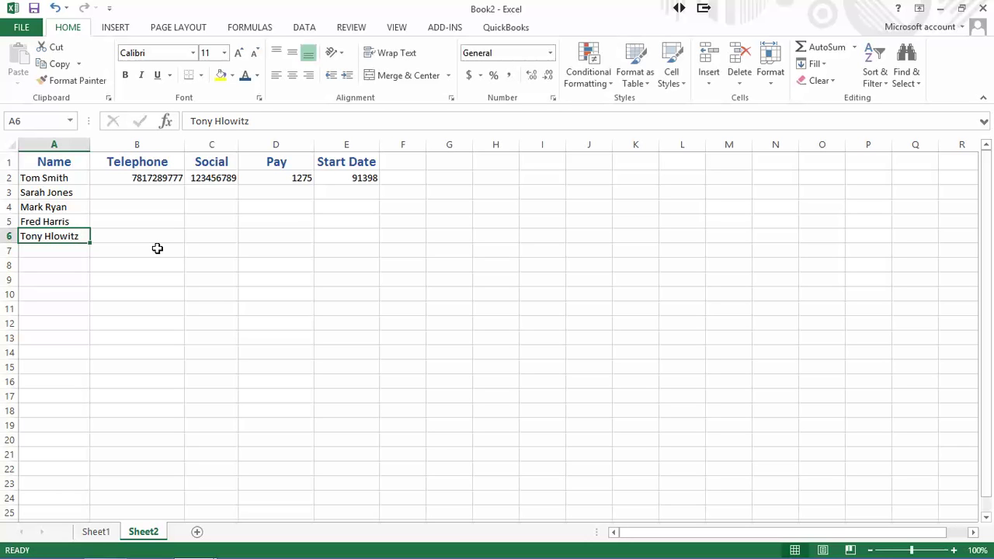
pyautogui.doubleClick(51, 237)
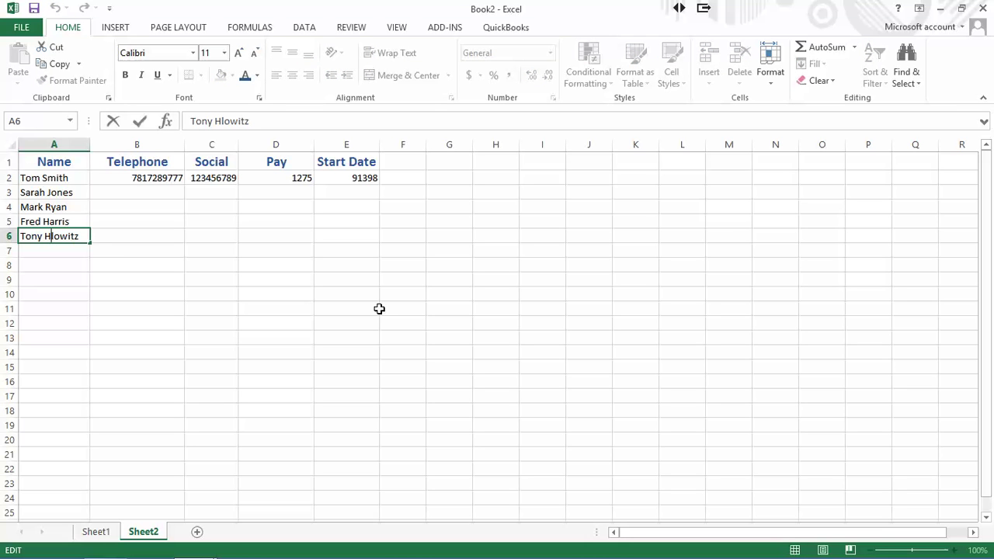
pyautogui.write('o')
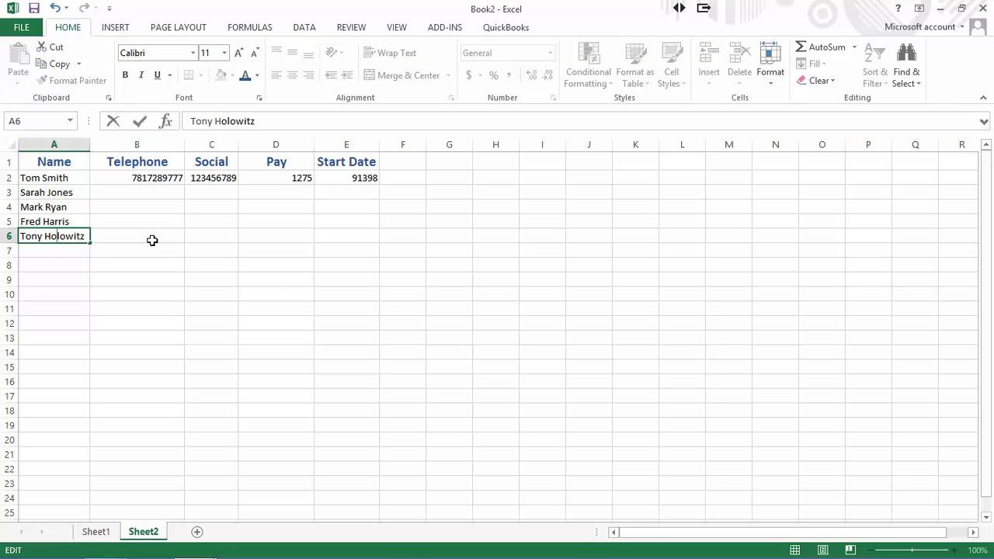
pyautogui.click(133, 236)
pyautogui.click(135, 177)
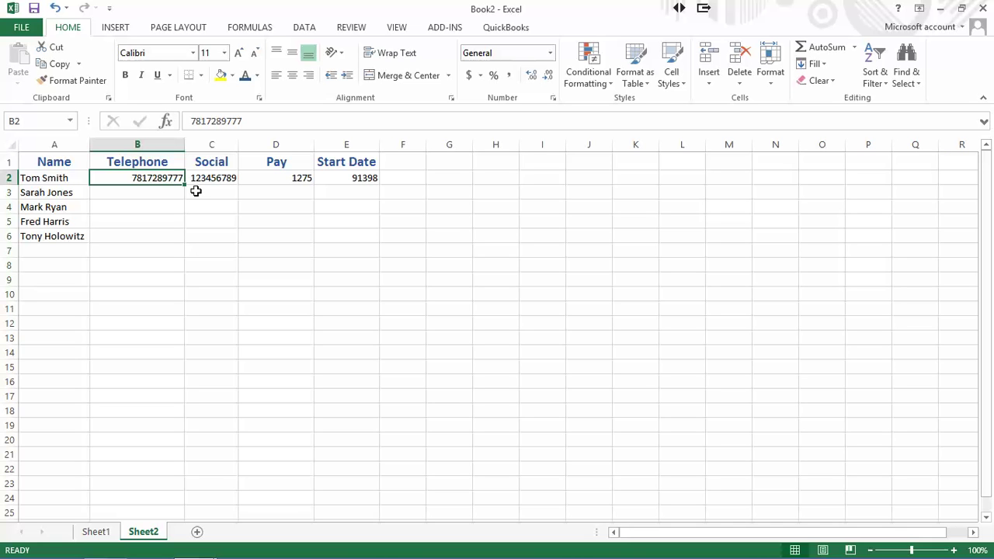
pyautogui.click(211, 178)
pyautogui.click(277, 179)
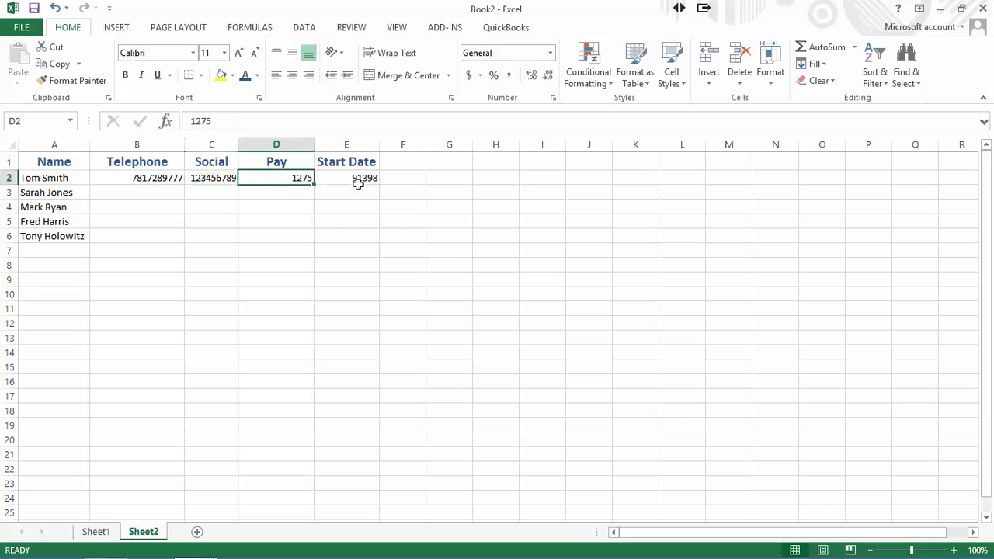
pyautogui.click(358, 183)
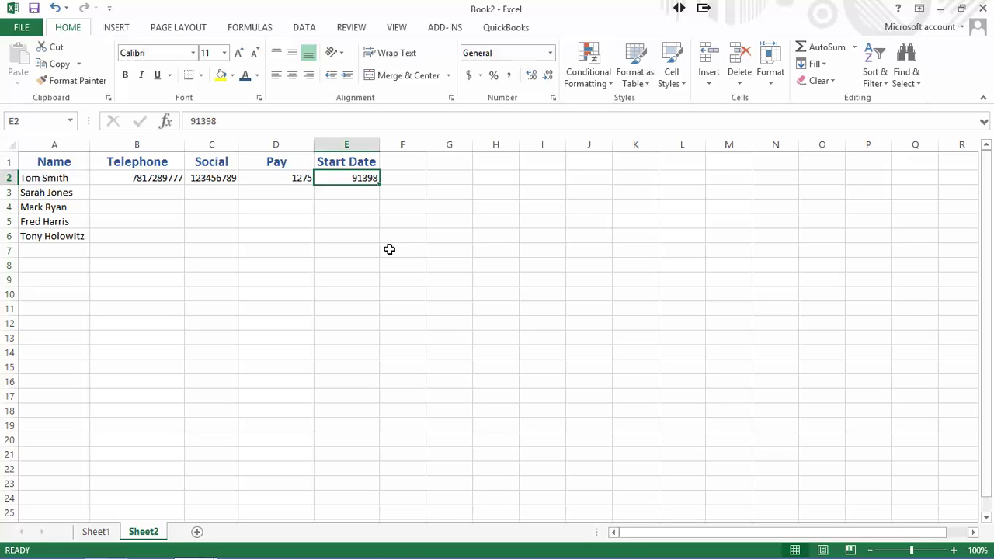
pyautogui.click(141, 179)
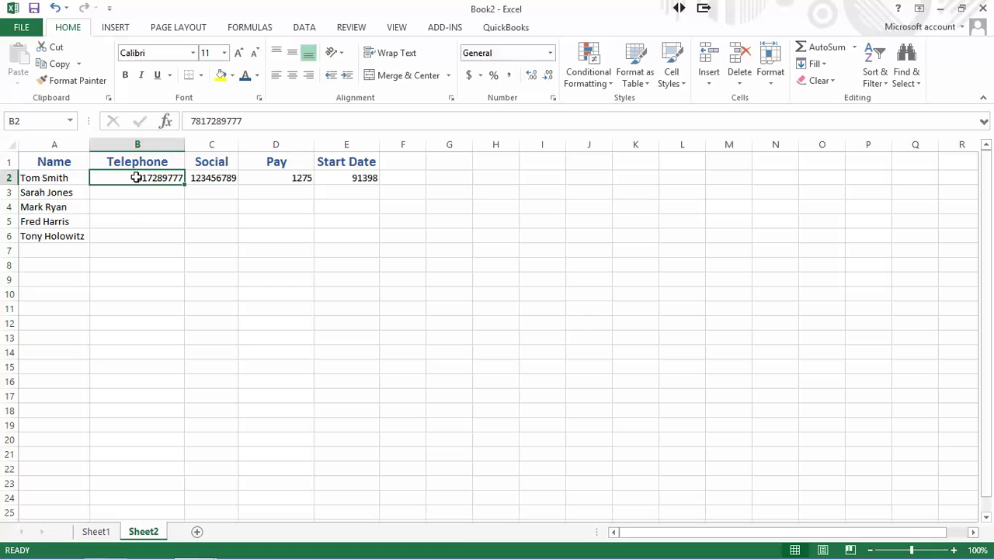
# - Open Format Cells for B2 and preview the Number, Currency, Accounting and other categories
pyautogui.rightClick(137, 179)
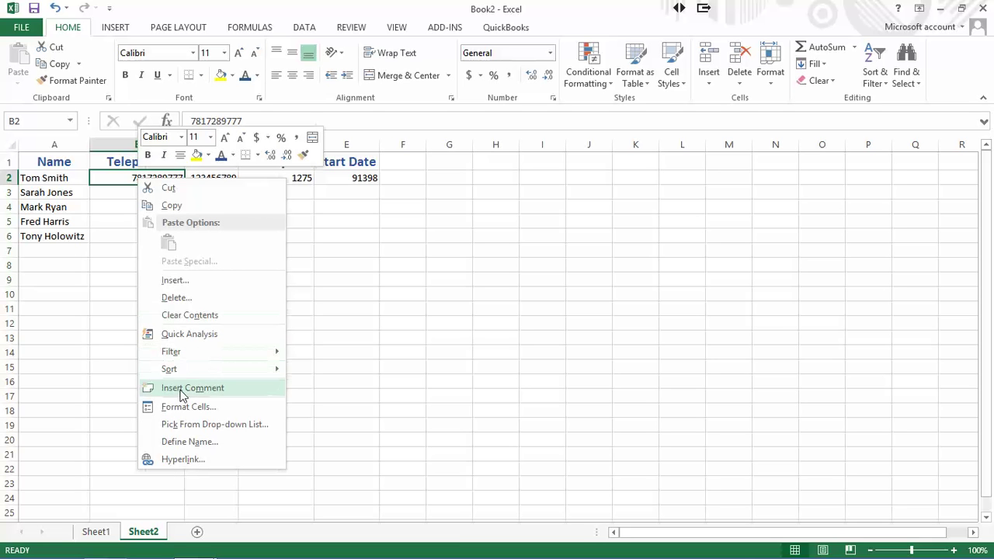
pyautogui.click(183, 409)
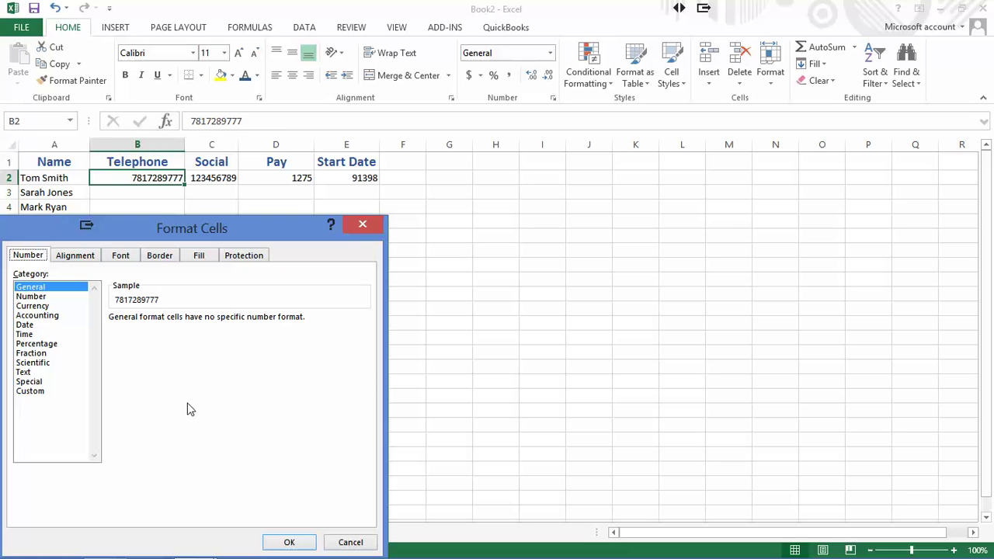
pyautogui.moveTo(202, 230); pyautogui.dragTo(509, 102)
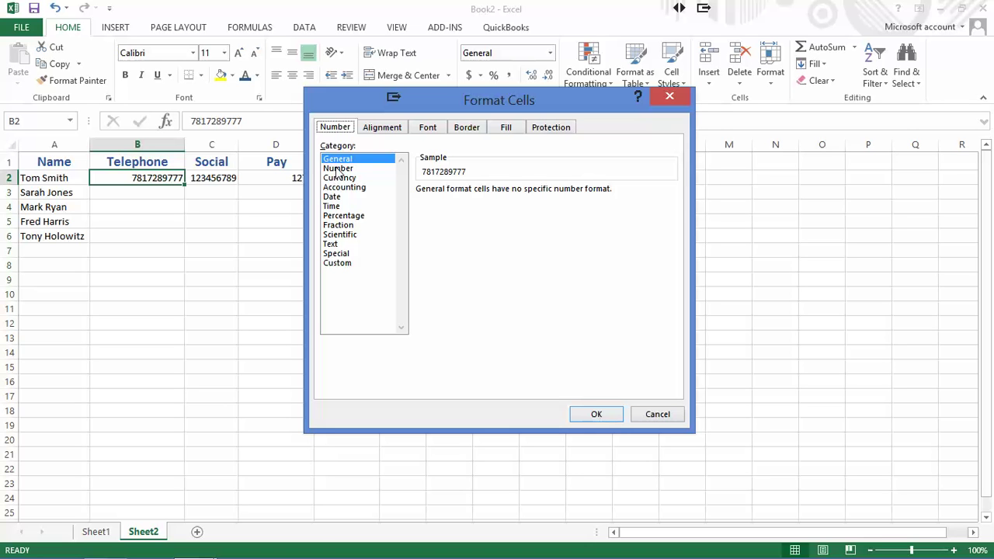
pyautogui.click(339, 168)
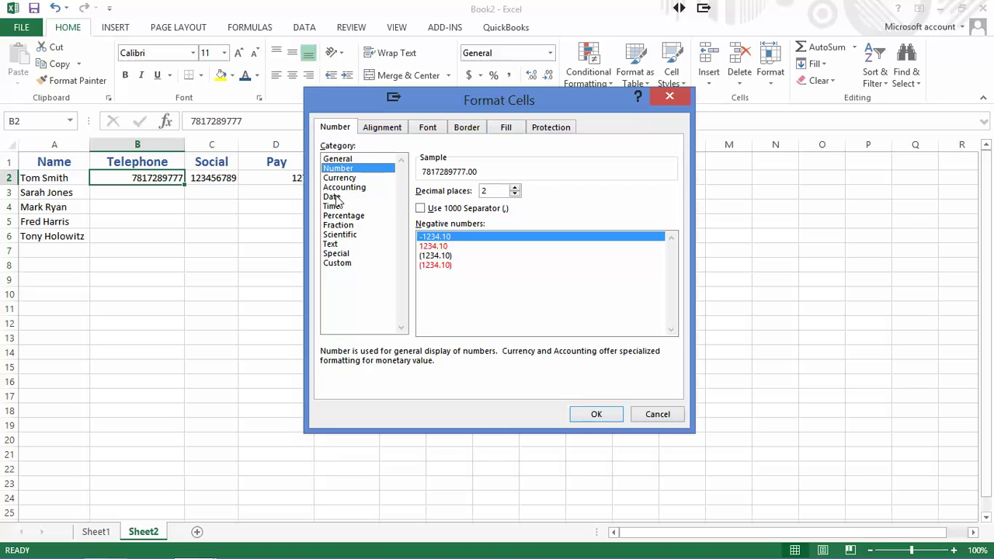
pyautogui.click(340, 178)
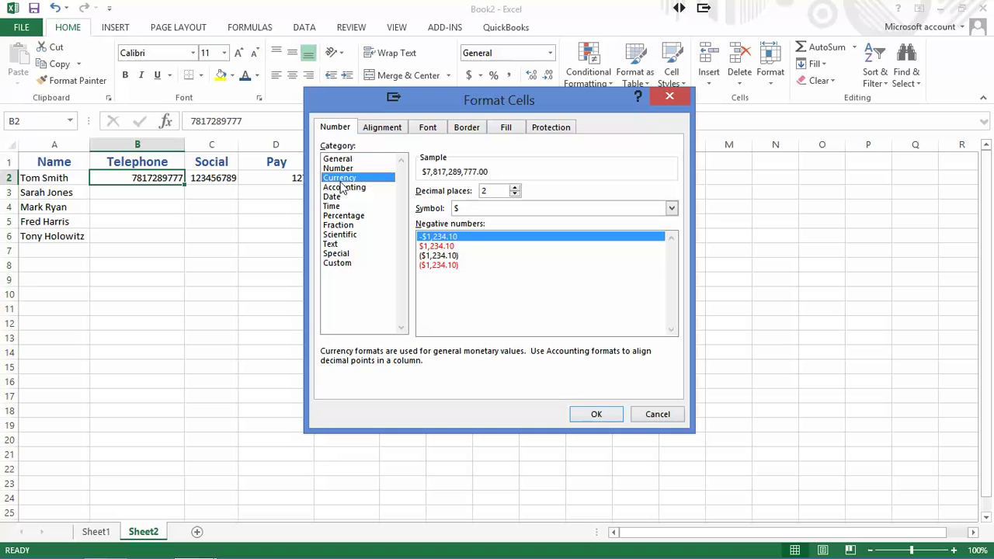
pyautogui.click(343, 188)
pyautogui.press('Down')
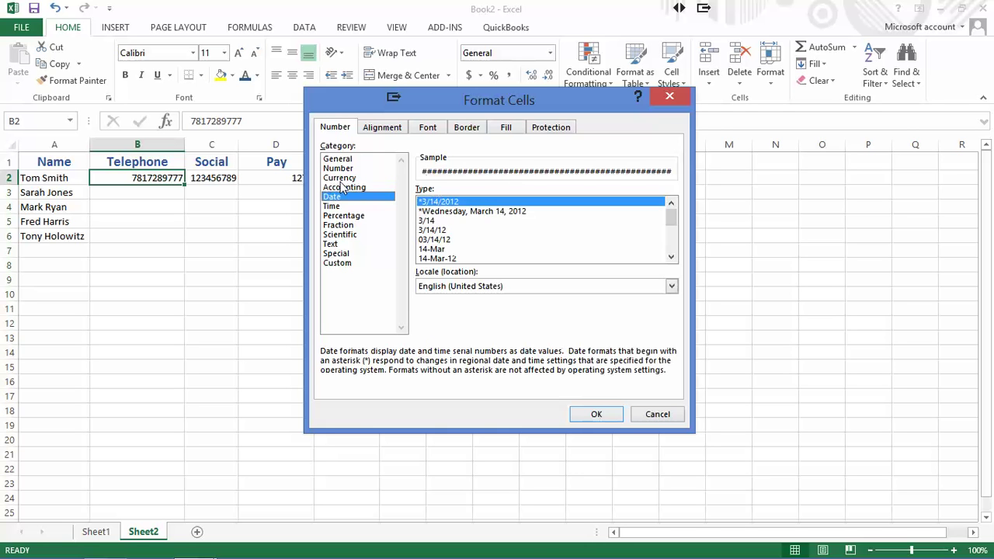
pyautogui.press('Down')
pyautogui.press('Down')
pyautogui.press('Down')
pyautogui.press('Down')
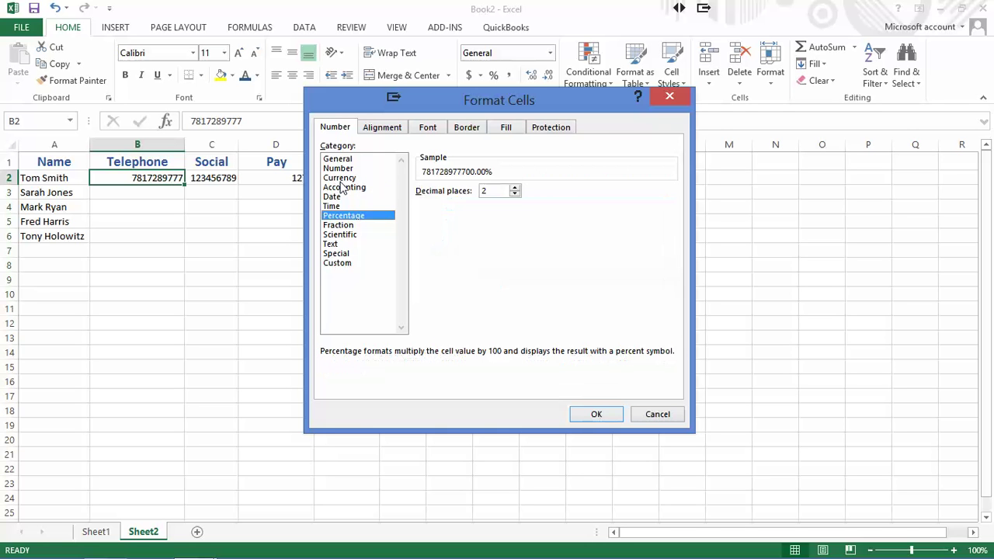
pyautogui.press('Down')
pyautogui.press('Down')
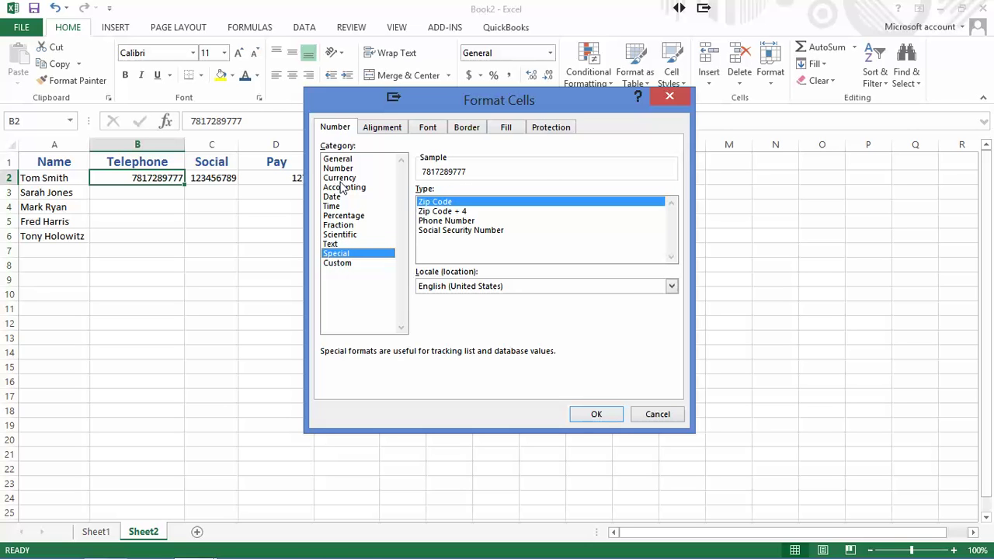
# - Give B2 the Special Phone Number format, then type the second employee's phone number in B3
pyautogui.click(442, 221)
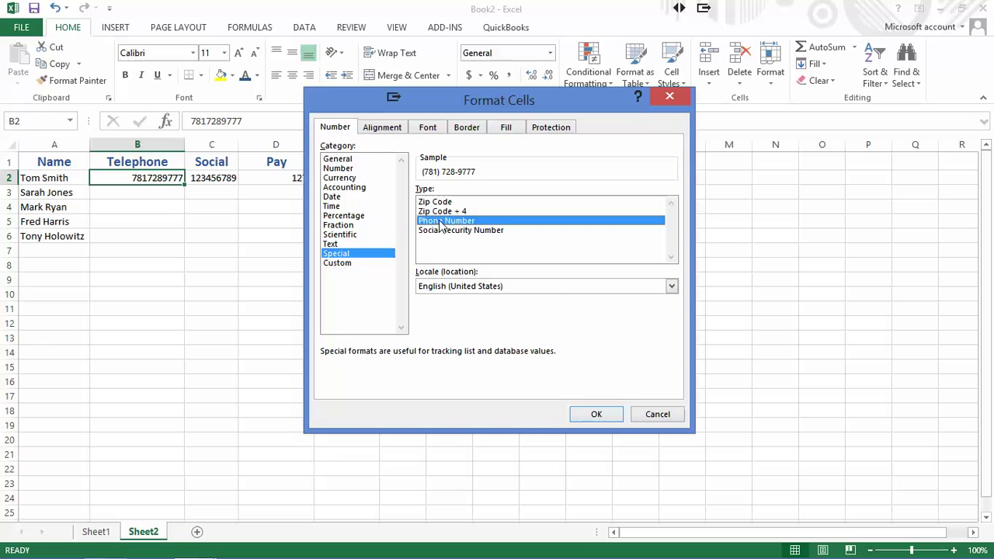
pyautogui.click(600, 414)
pyautogui.click(144, 193)
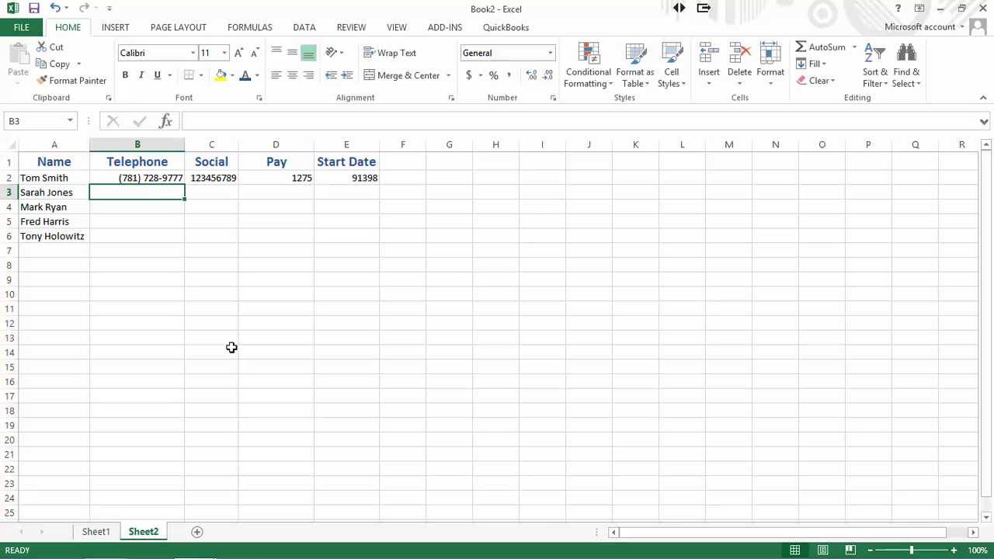
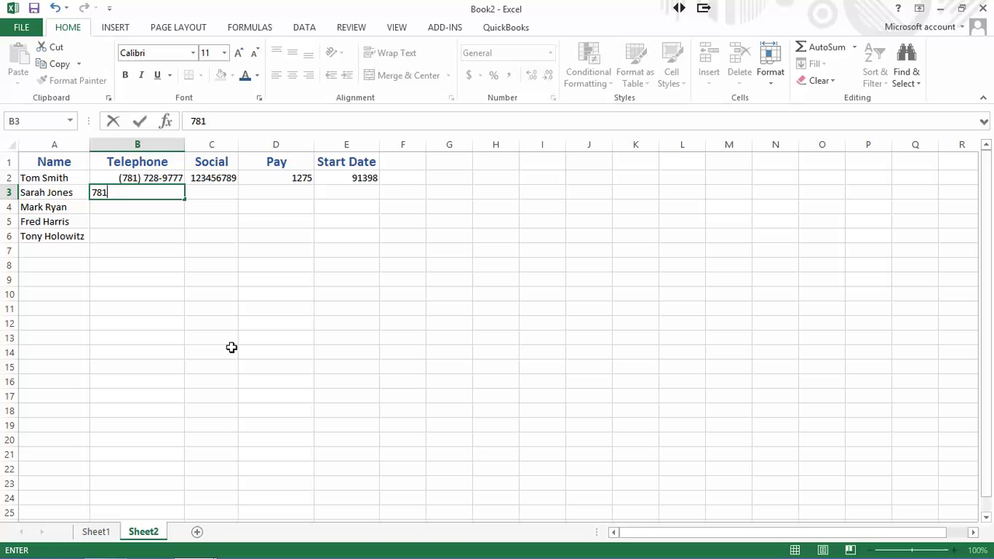
# - Commit the second employee's phone number in B3 as plain digits and select C2
pyautogui.press('Return')
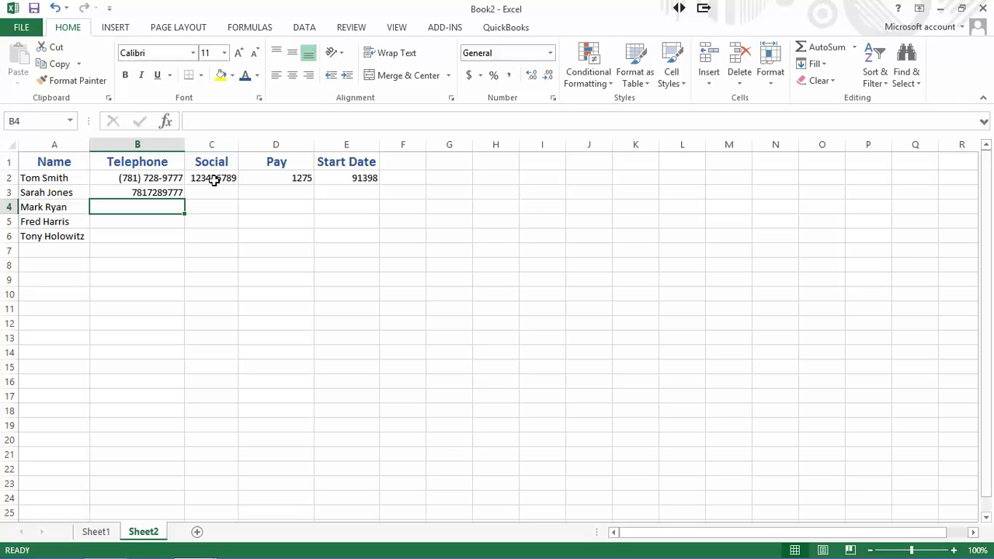
pyautogui.click(211, 178)
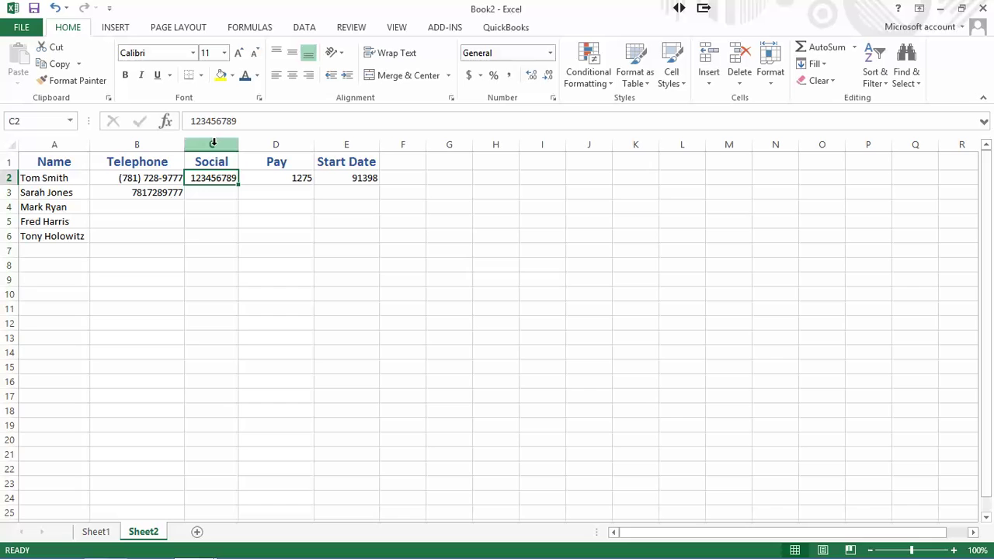
# - Format the entire Social column C with the Special Social Security Number format
pyautogui.click(213, 143)
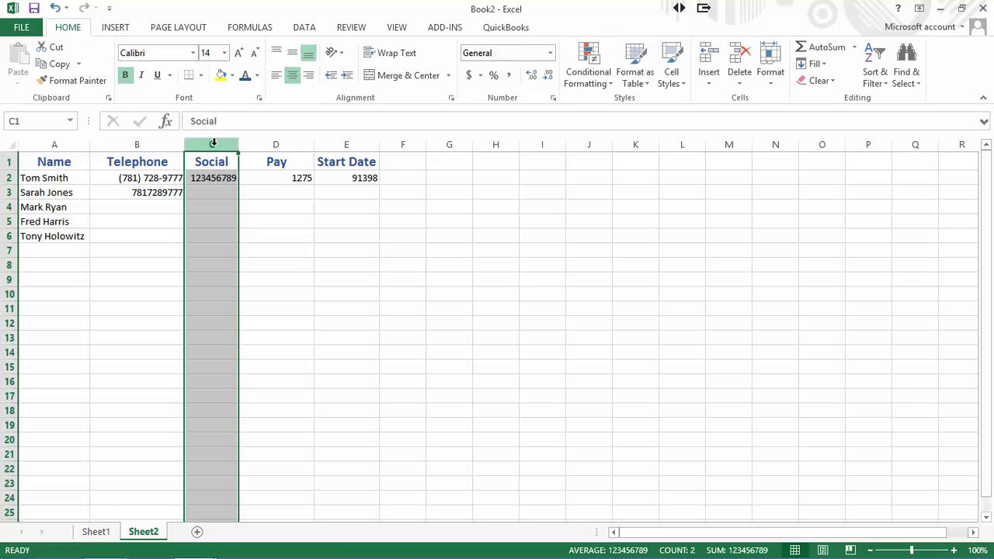
pyautogui.rightClick(215, 189)
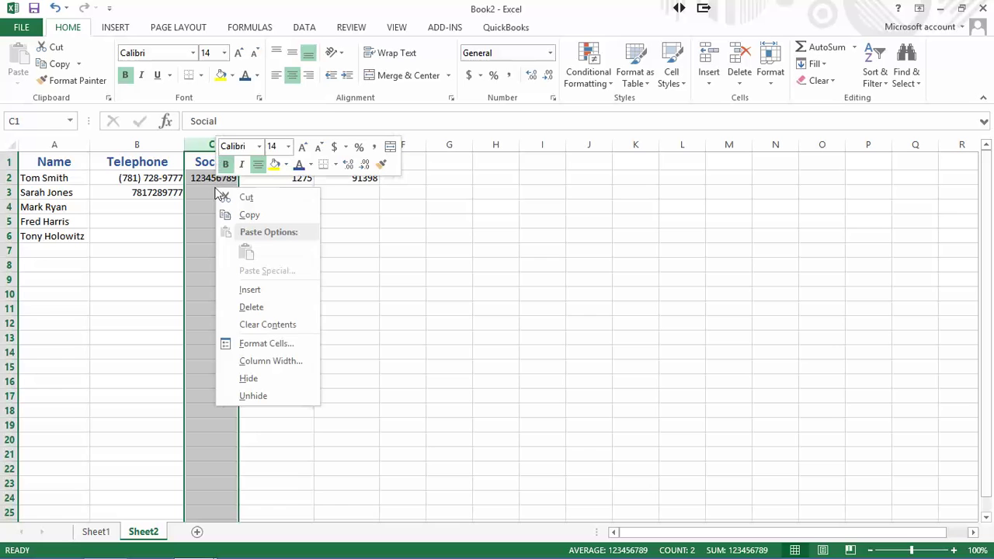
pyautogui.click(255, 345)
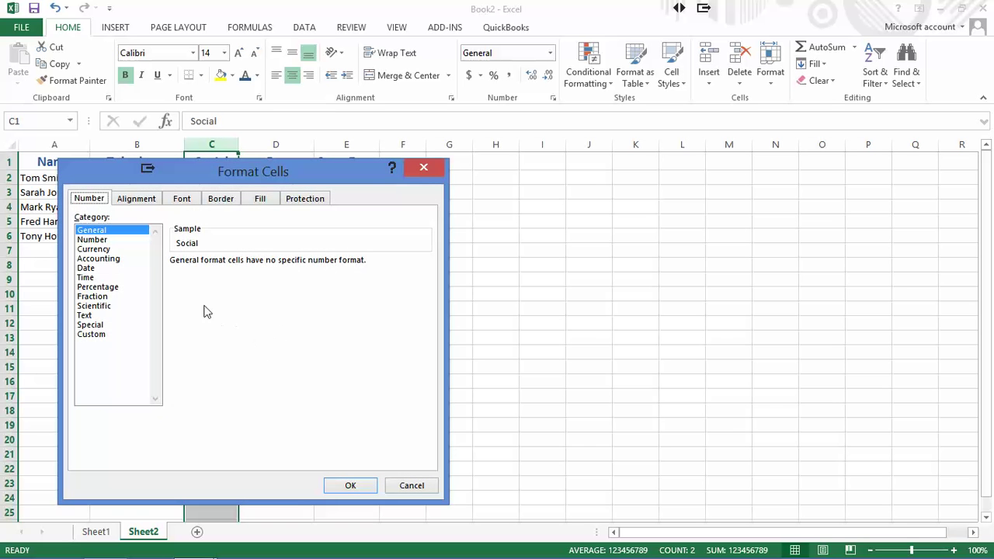
pyautogui.click(90, 325)
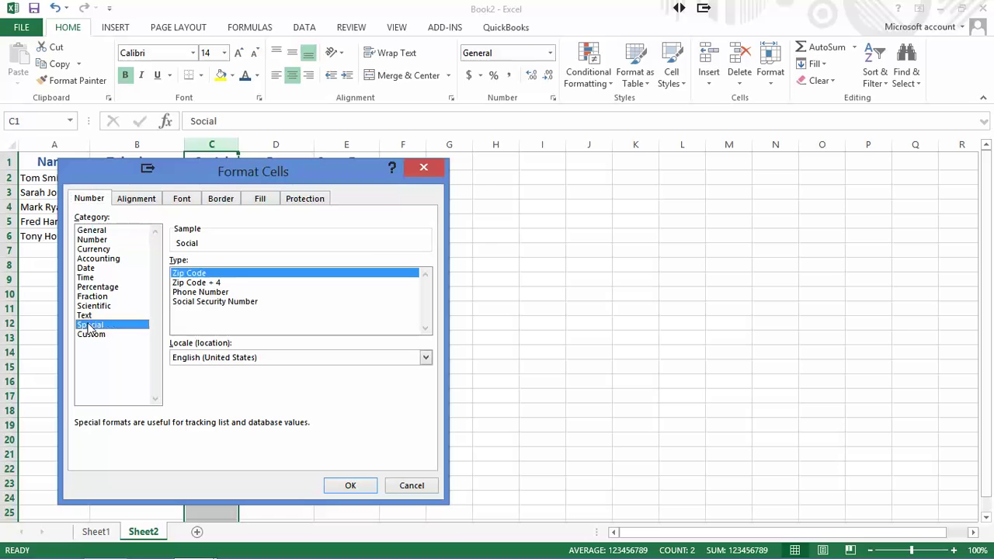
pyautogui.click(215, 303)
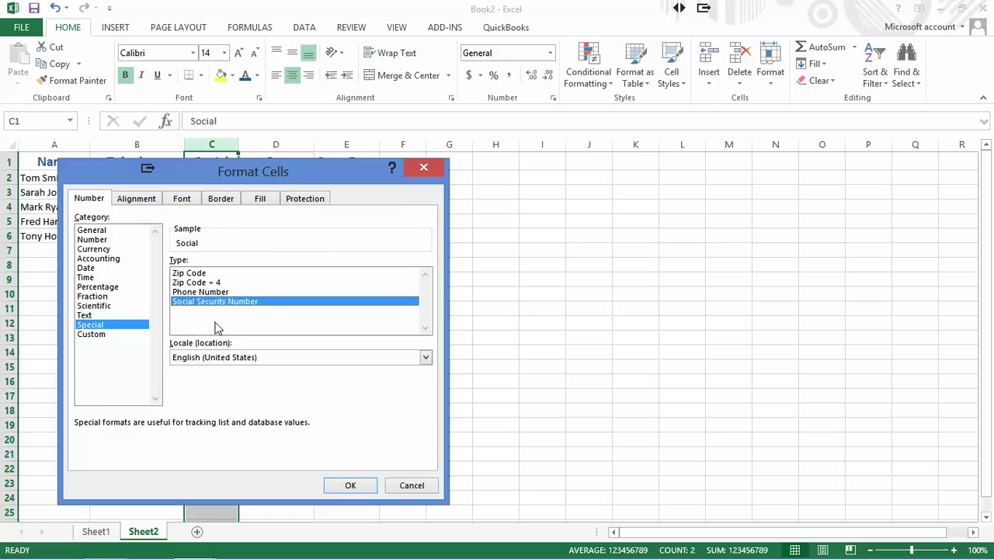
pyautogui.click(349, 488)
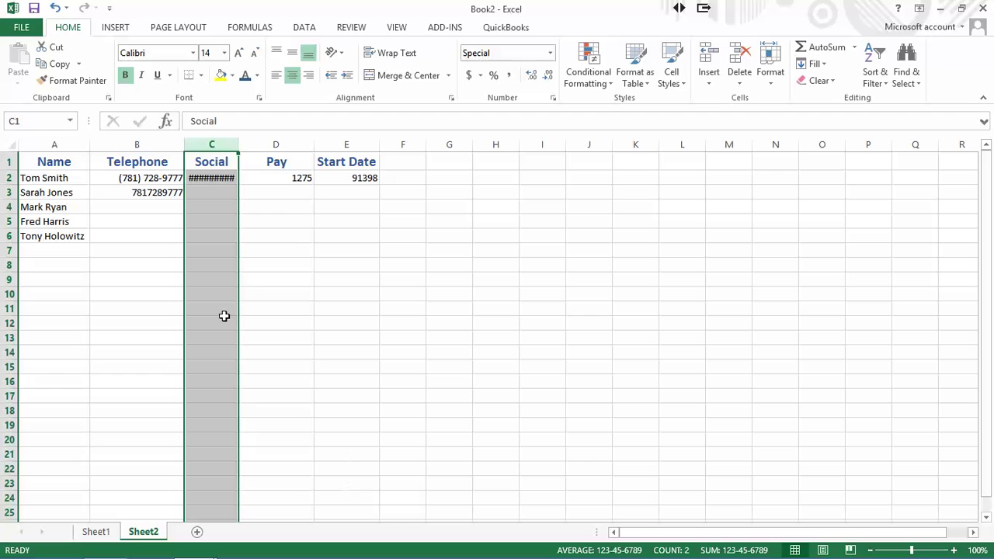
pyautogui.click(224, 220)
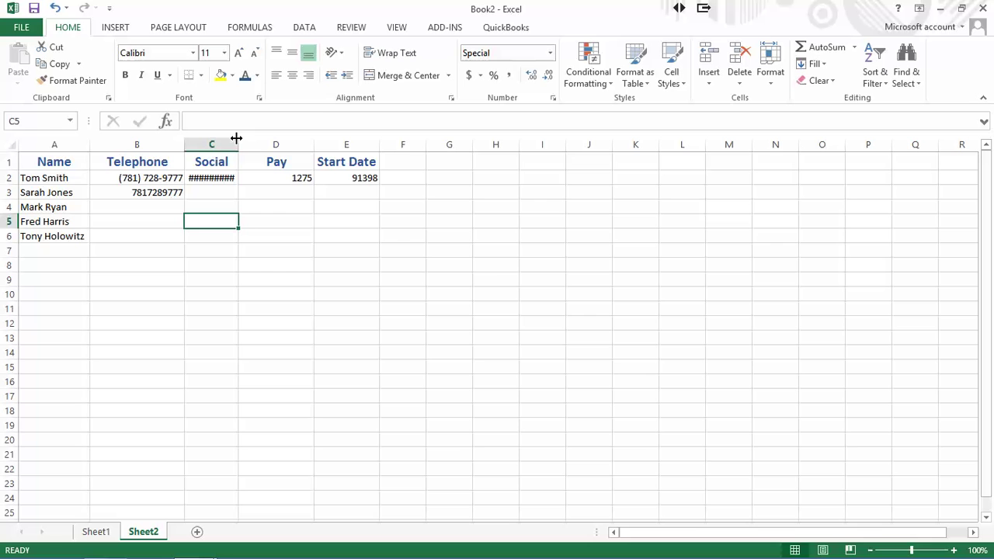
# - Widen column C so C2's social security number shows instead of hash marks
pyautogui.moveTo(237, 139)
pyautogui.mouseDown()
pyautogui.moveTo(262, 145)
pyautogui.moveTo(223, 145)
pyautogui.mouseUp()
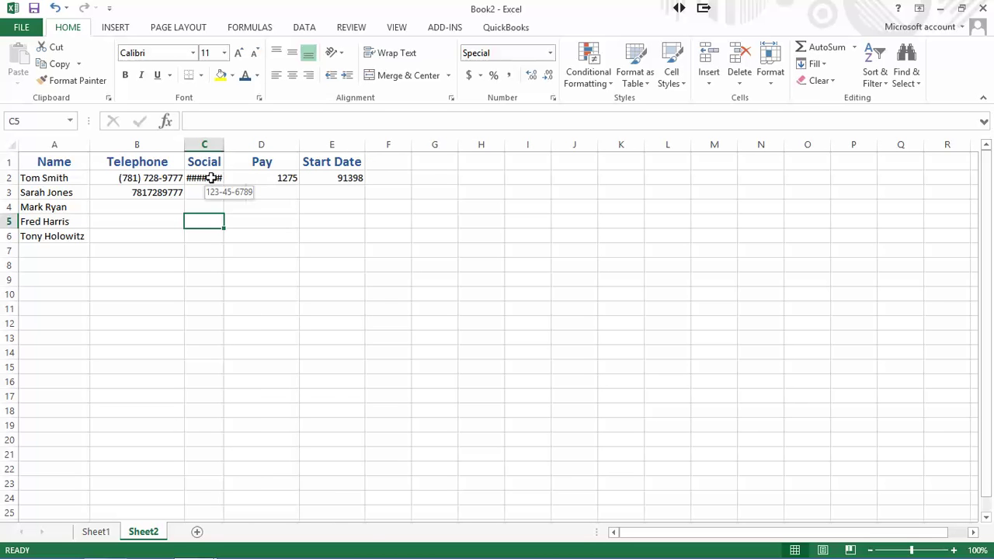
pyautogui.moveTo(224, 145); pyautogui.dragTo(254, 142)
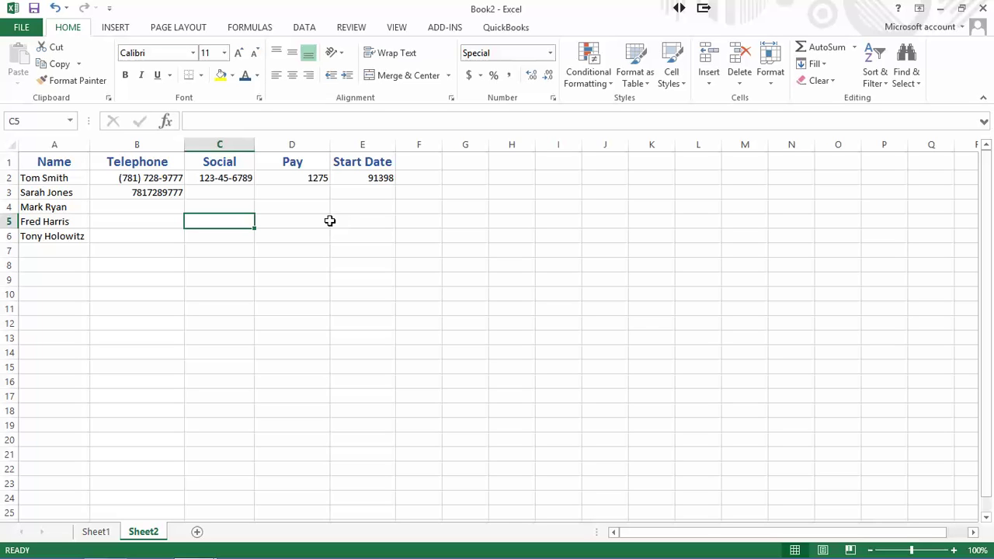
# - Enter the second employee's nine-digit social security number in C3, shown with dashes
pyautogui.click(223, 181)
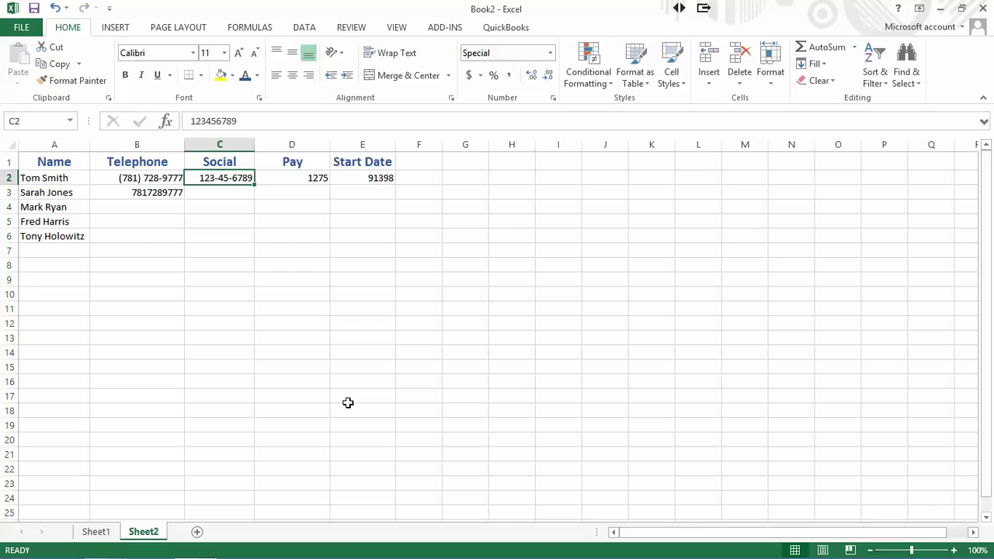
pyautogui.click(216, 194)
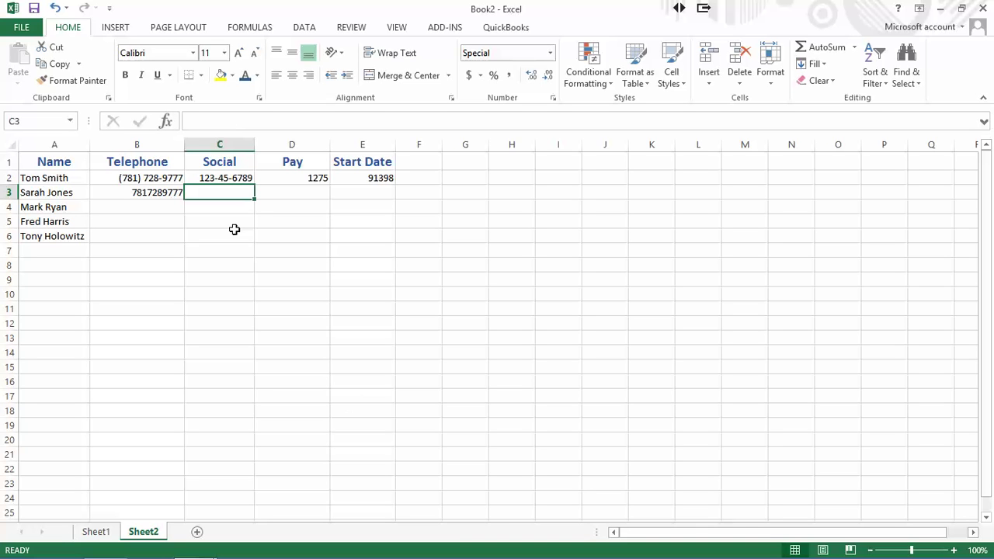
pyautogui.write('98')
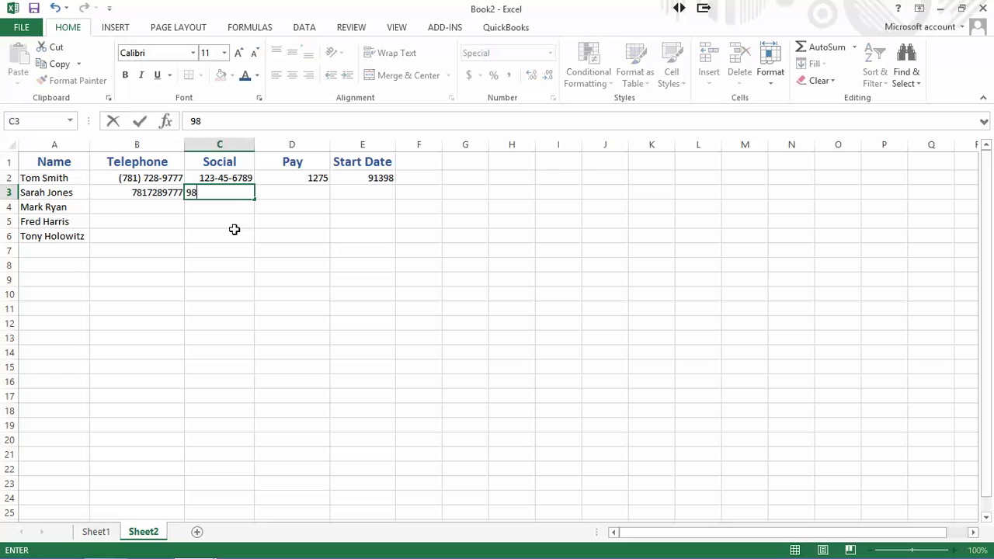
pyautogui.write('7654321')
pyautogui.press('Return')
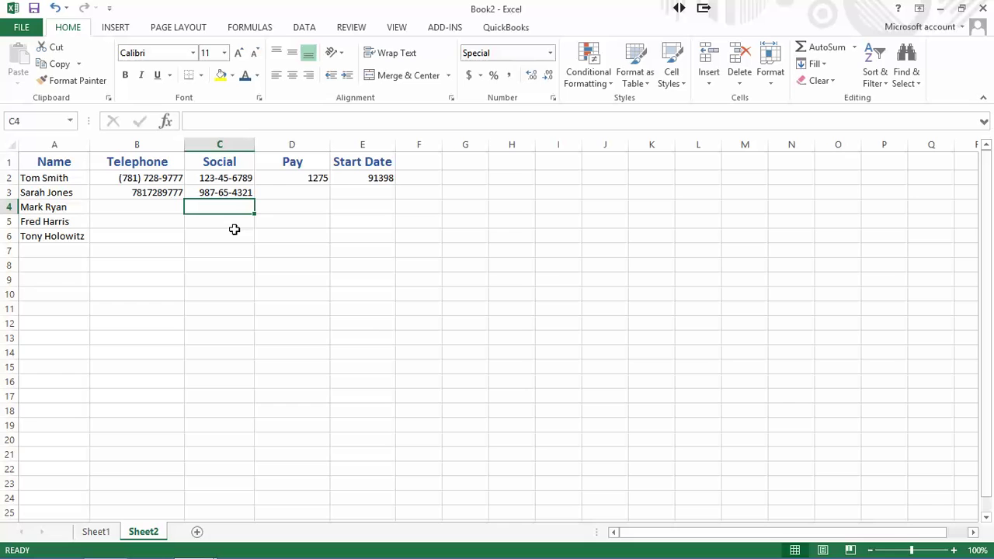
pyautogui.click(129, 179)
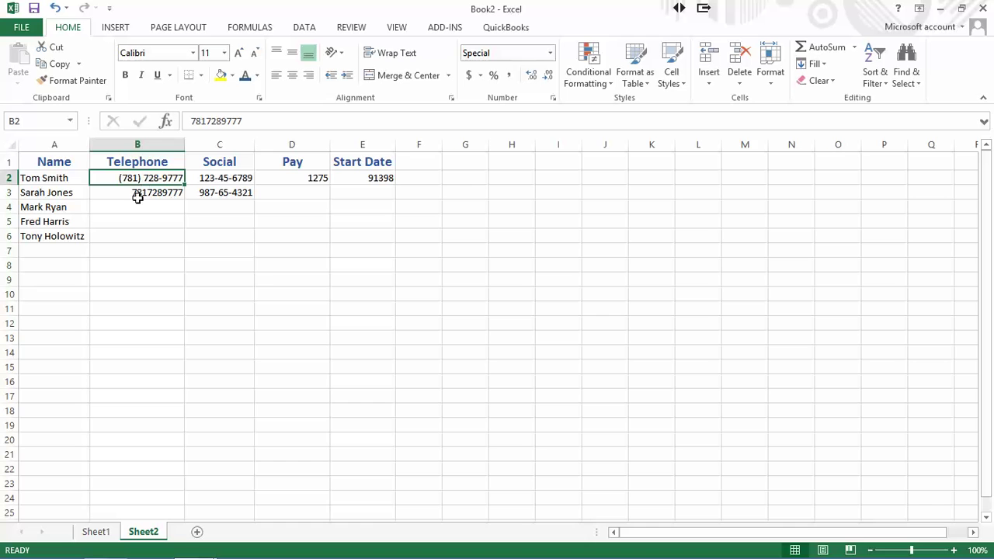
pyautogui.click(214, 176)
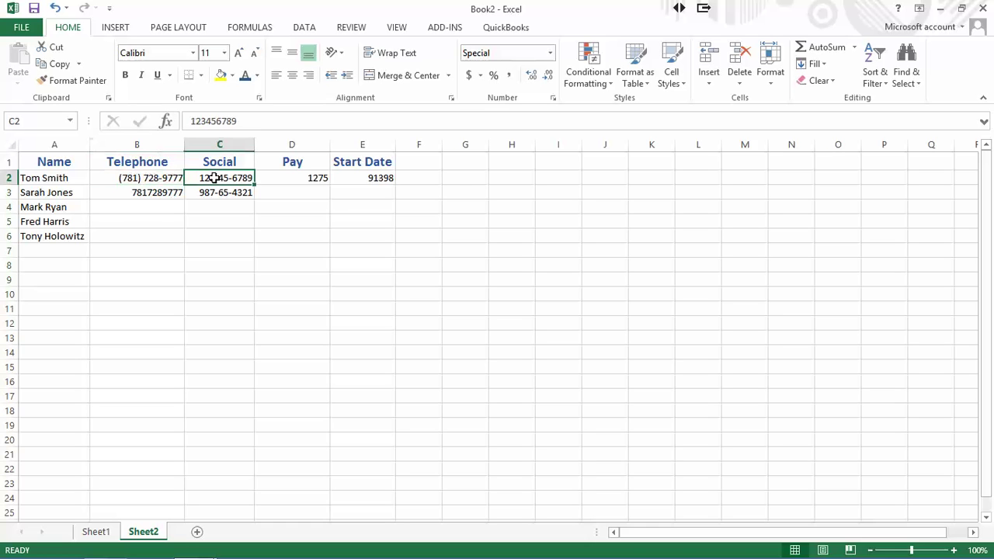
pyautogui.click(219, 145)
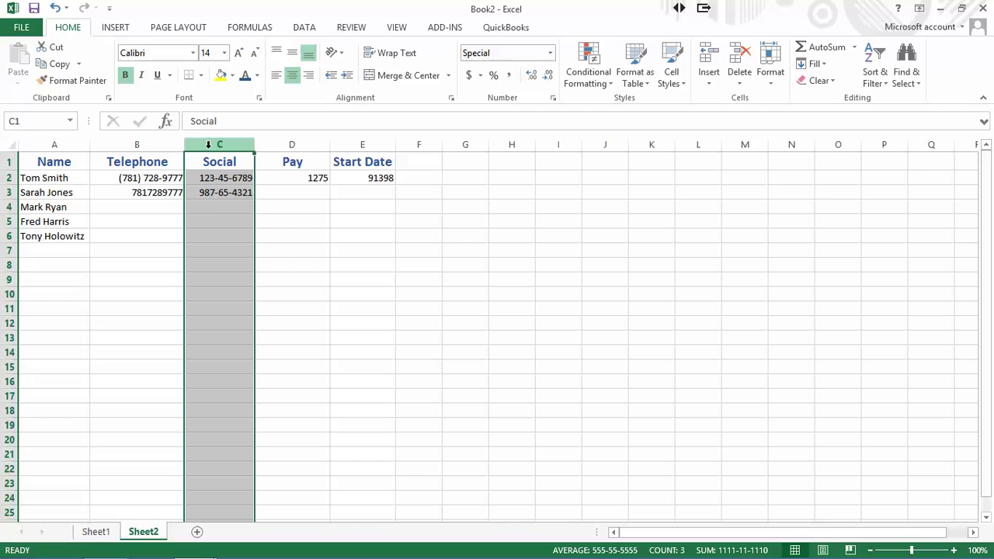
pyautogui.click(207, 221)
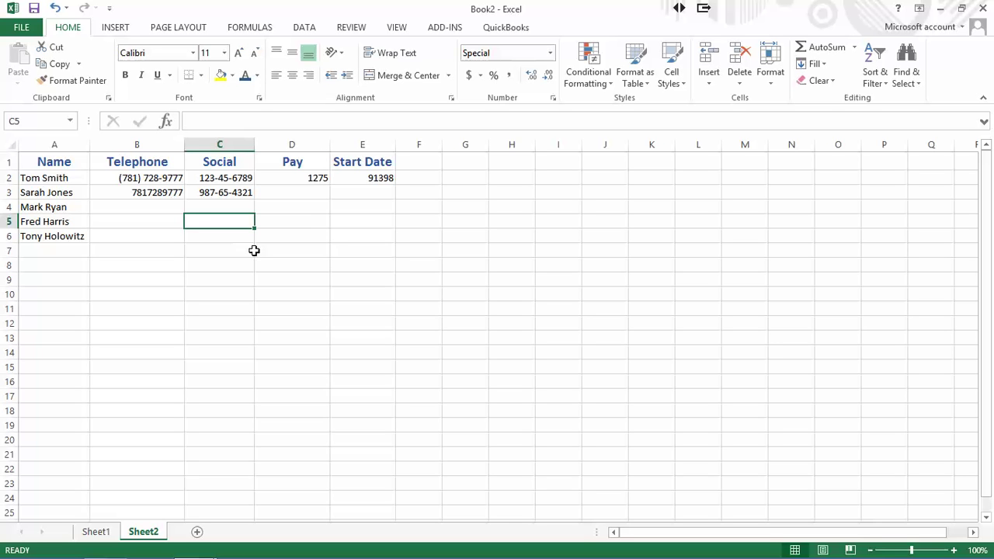
# - Apply the Special Phone Number format to the whole Telephone column B
pyautogui.click(160, 145)
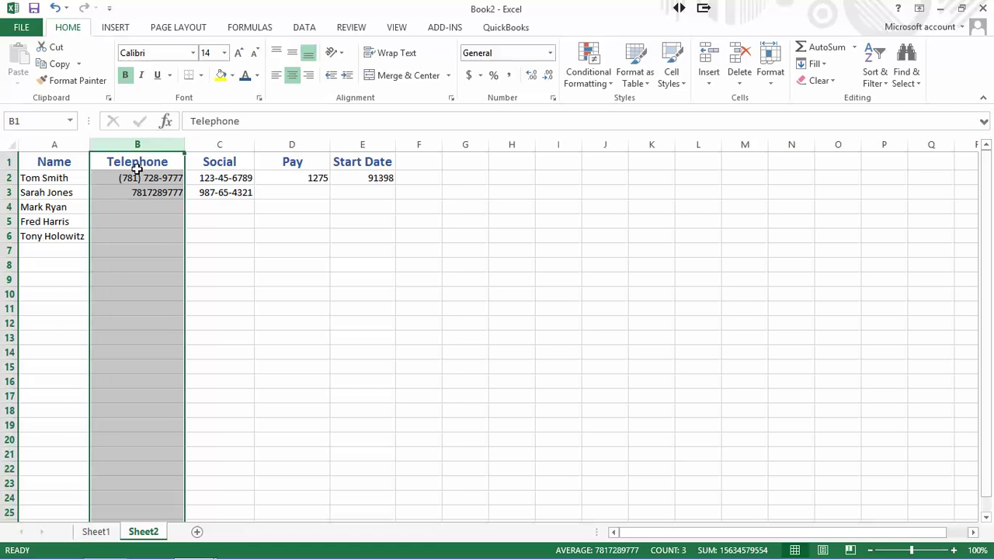
pyautogui.rightClick(130, 230)
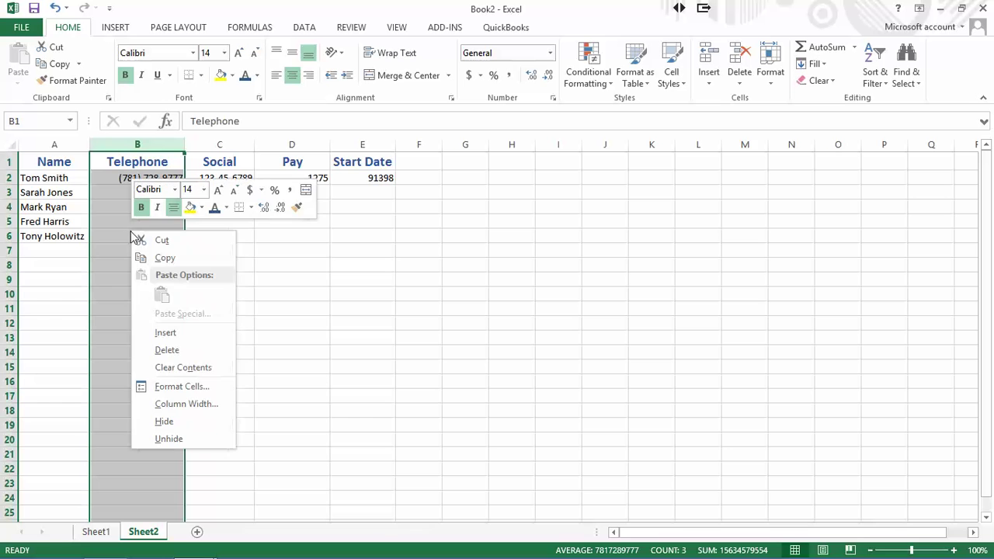
pyautogui.click(170, 384)
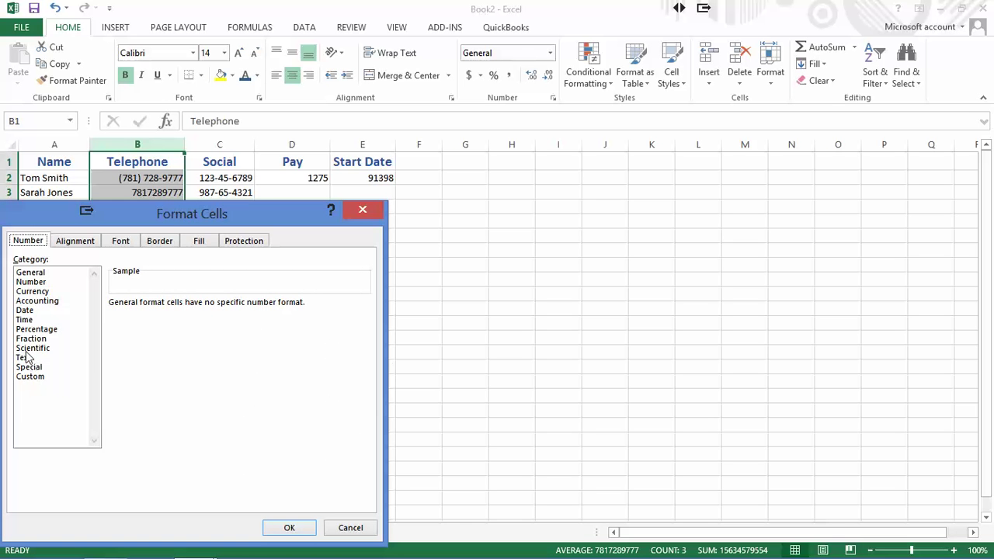
pyautogui.click(30, 366)
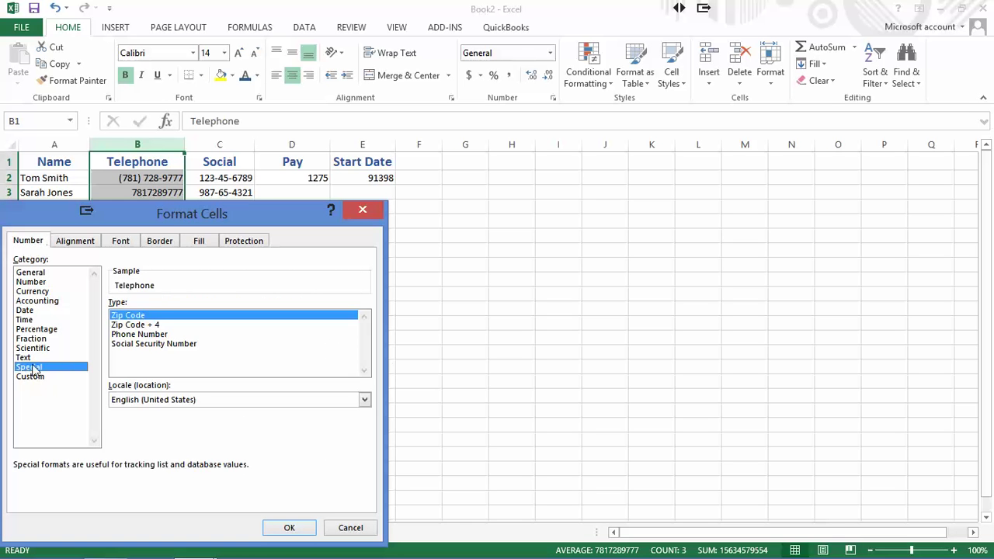
pyautogui.click(128, 335)
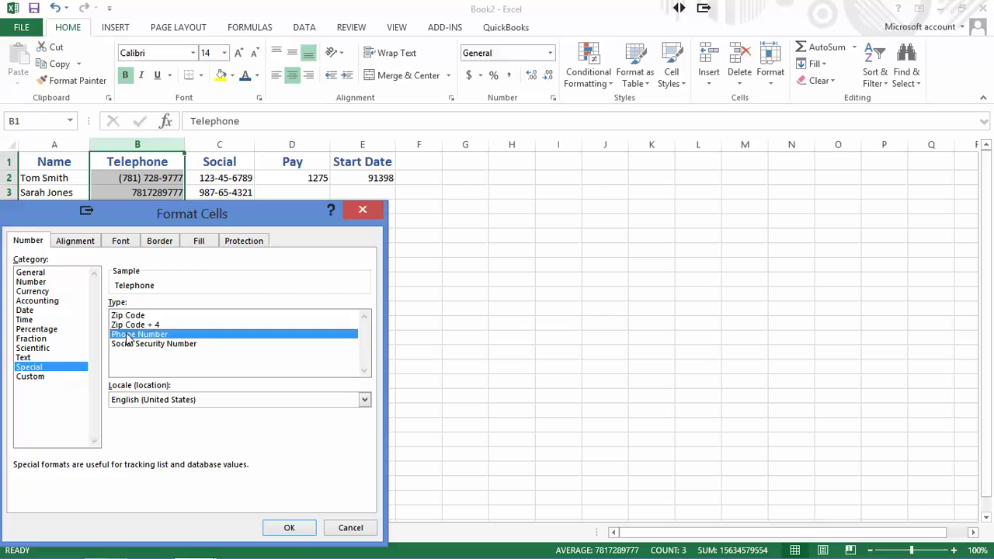
pyautogui.click(288, 528)
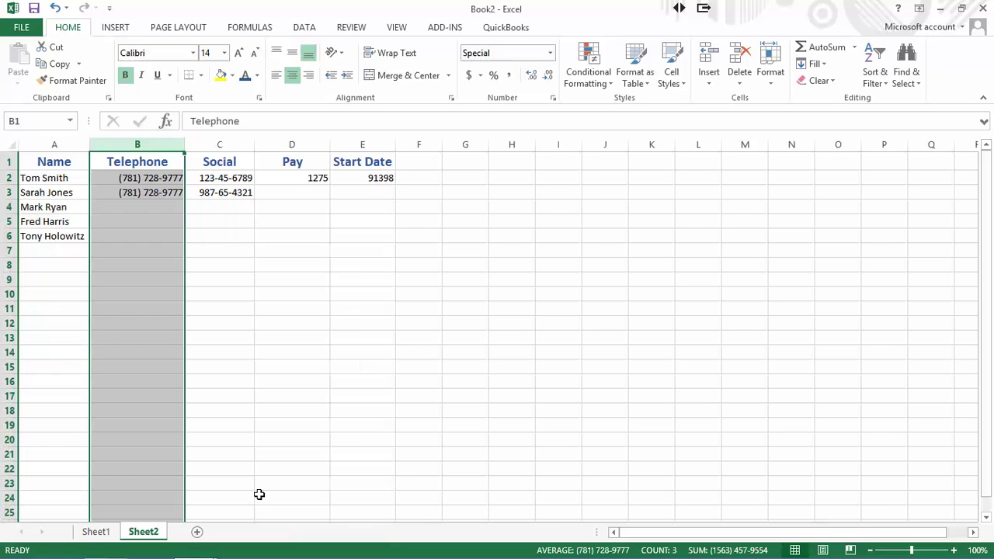
pyautogui.click(134, 234)
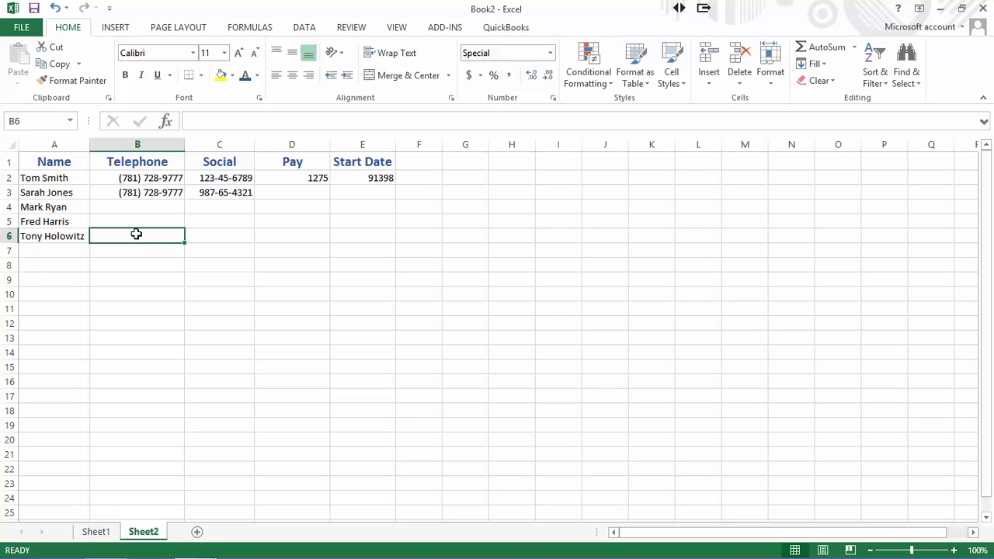
# - Center-align columns B through E: Telephone, Social, Pay and Start Date
pyautogui.moveTo(138, 140); pyautogui.dragTo(341, 136)
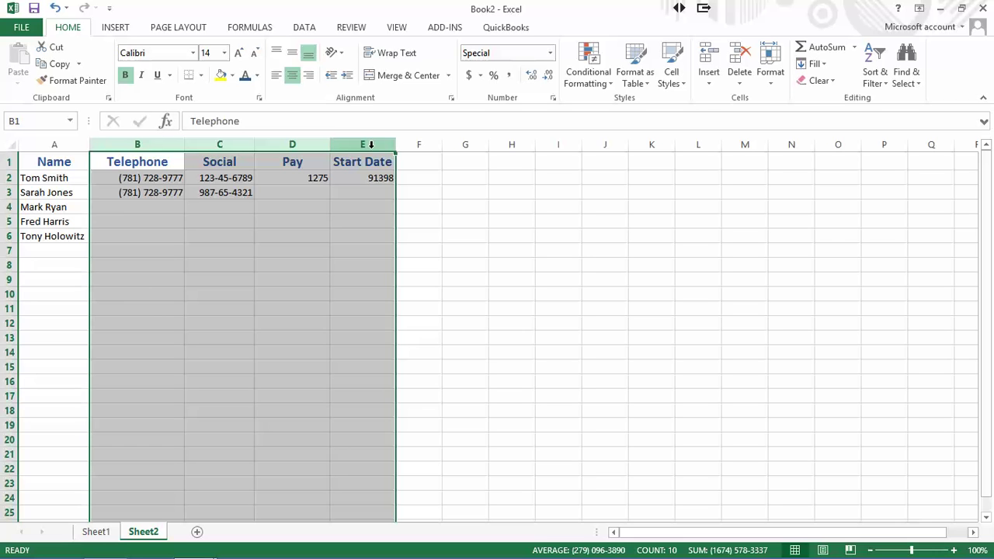
pyautogui.click(292, 78)
pyautogui.click(292, 78)
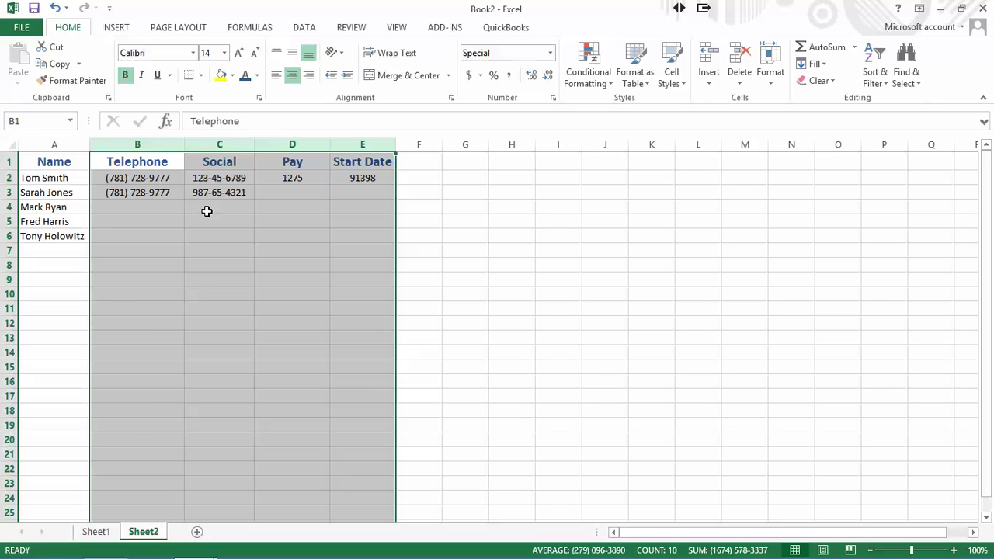
pyautogui.click(307, 203)
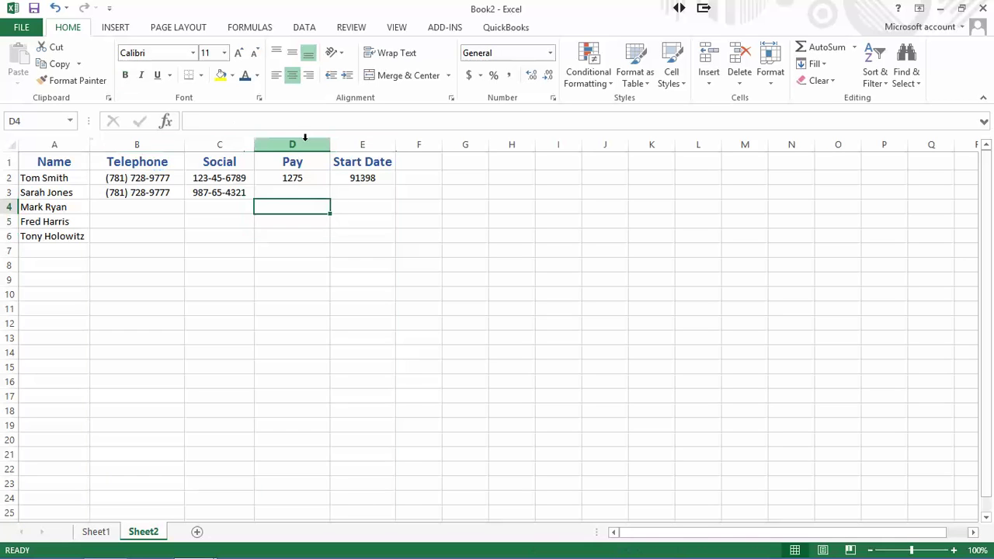
pyautogui.click(299, 143)
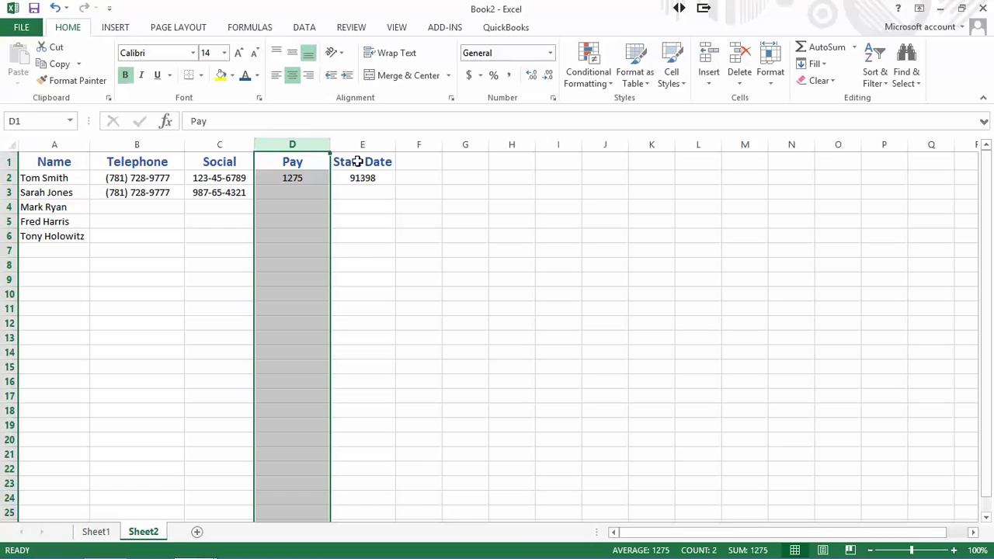
# - Apply the Currency number format to the Pay column D
pyautogui.rightClick(291, 198)
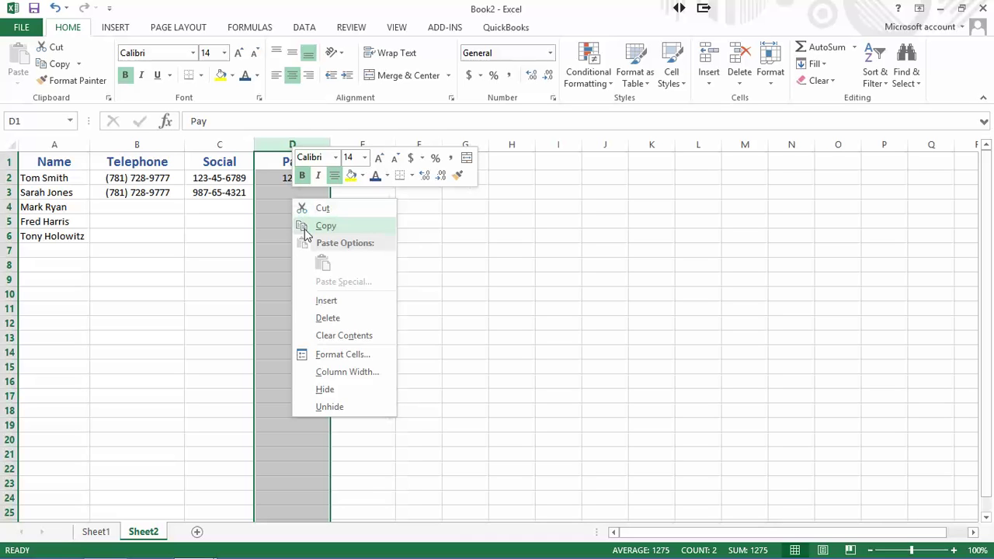
pyautogui.click(334, 354)
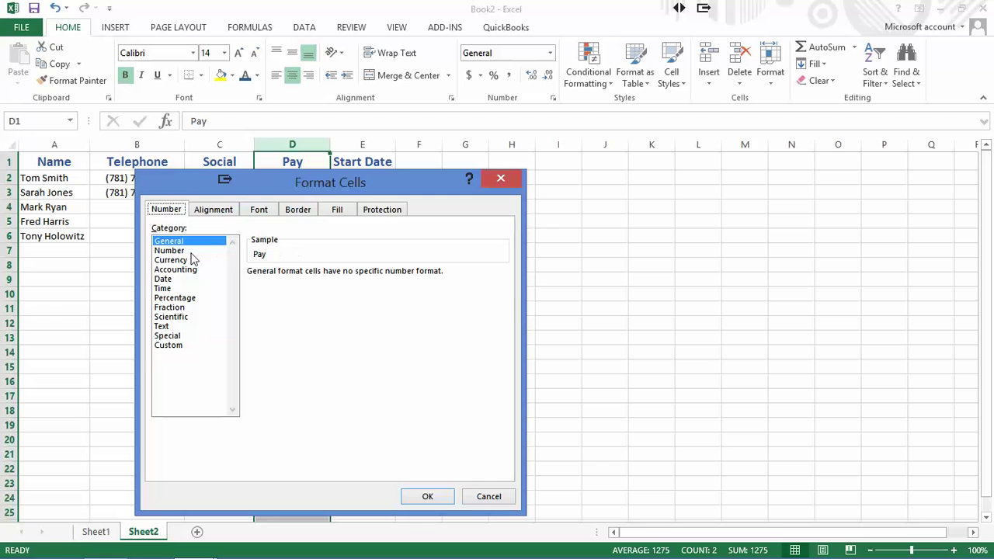
pyautogui.click(170, 261)
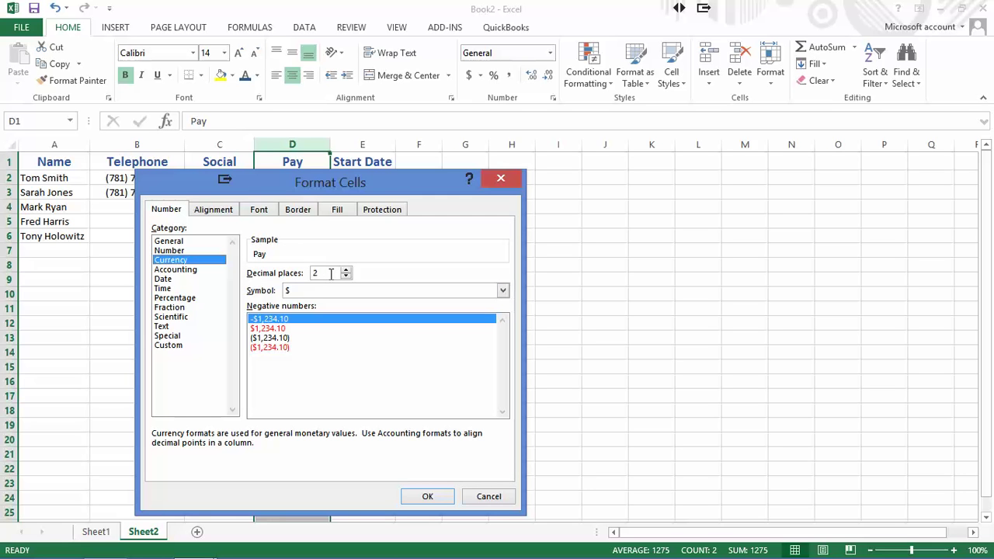
pyautogui.click(427, 498)
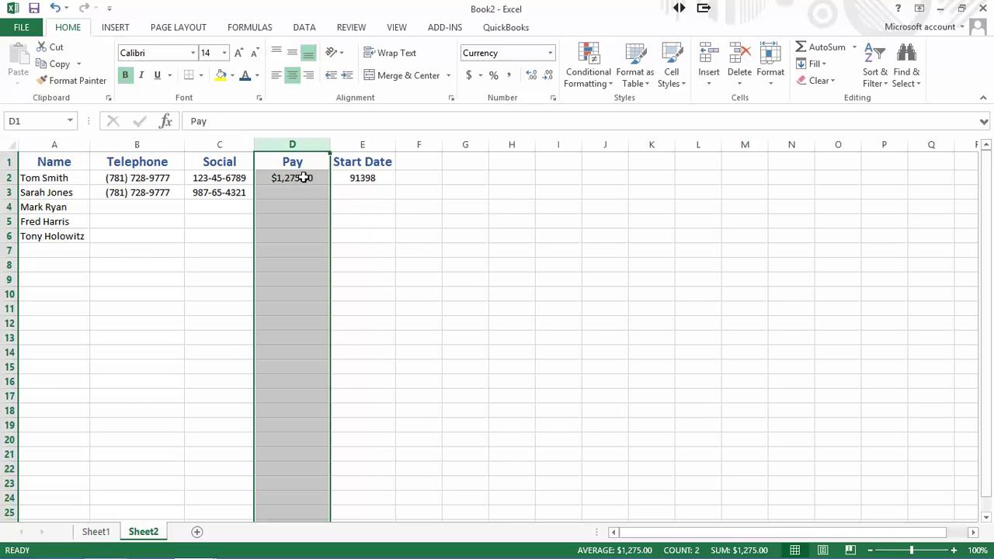
# - Re-enter D2 as 12.75 so it displays $12.75
pyautogui.click(296, 177)
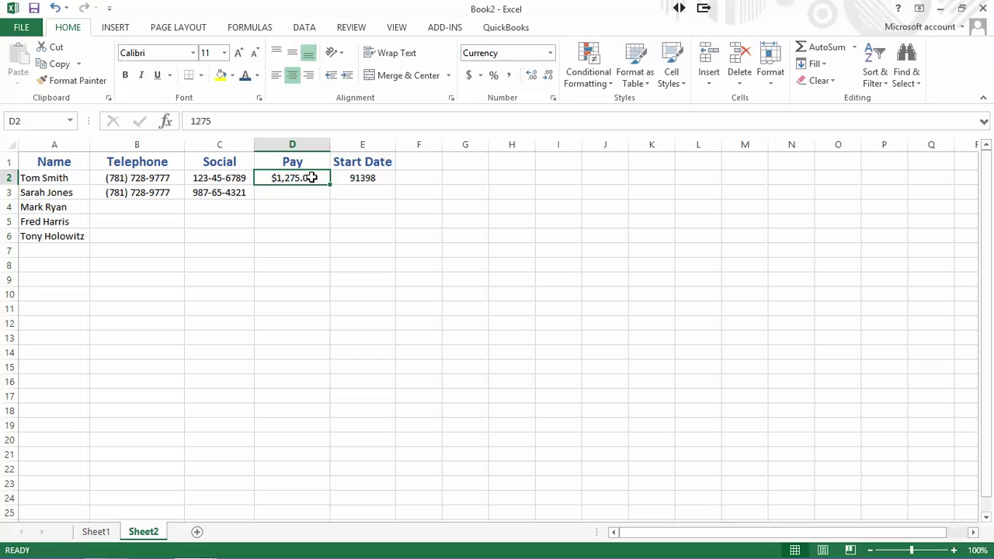
pyautogui.write('12.75')
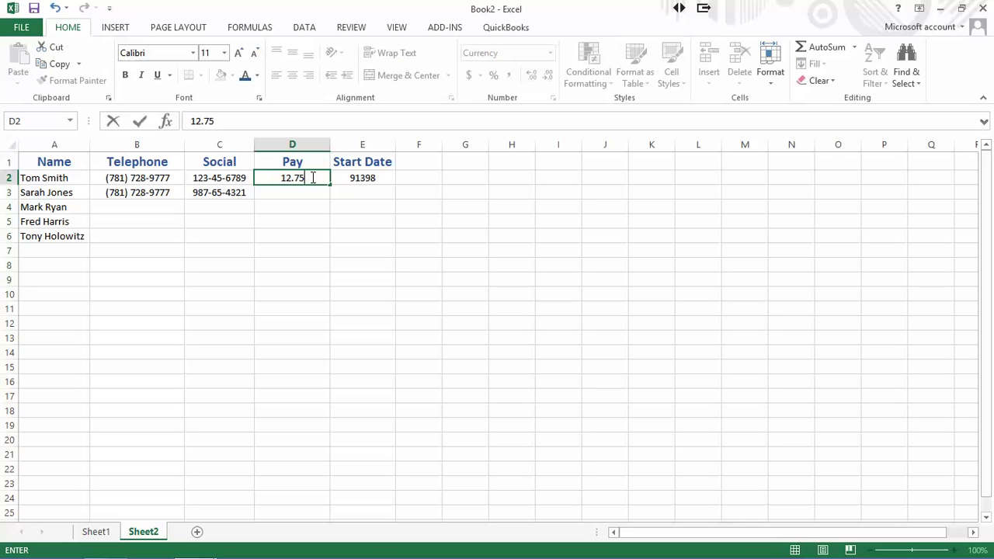
pyautogui.press('Return')
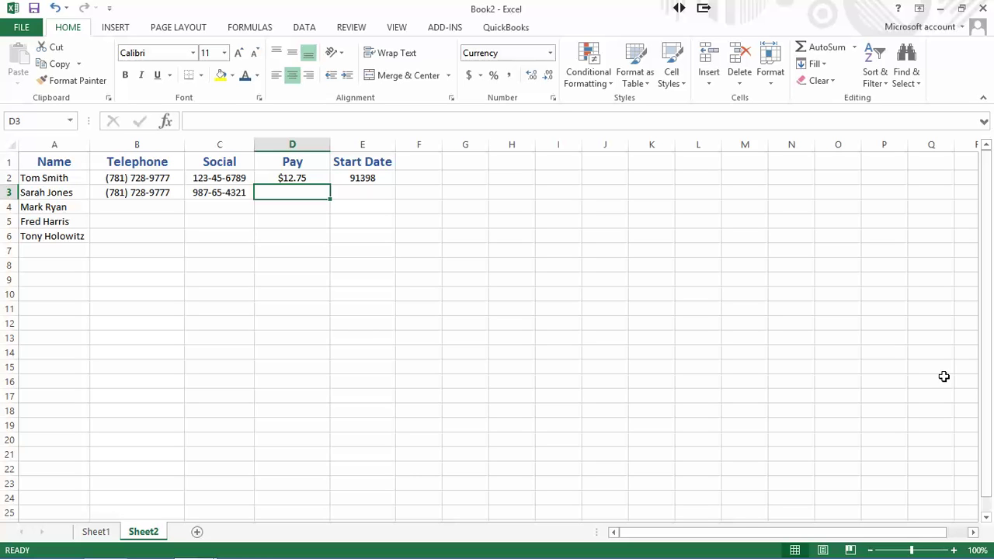
# - Give column E the 03/14/12 Date format so E2 reads 03/27/50
pyautogui.click(373, 140)
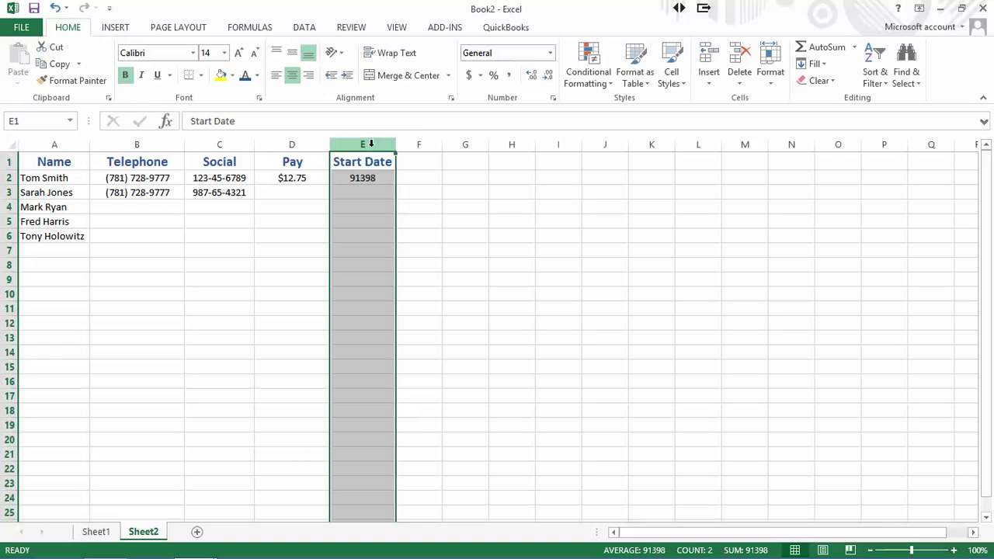
pyautogui.rightClick(372, 145)
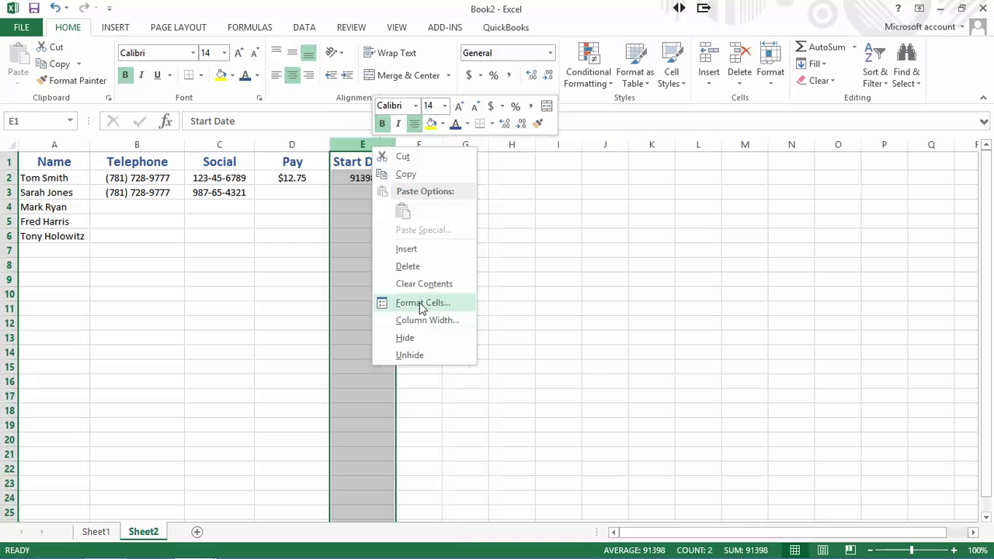
pyautogui.press('Escape')
pyautogui.hotkey('ctrl', '1')
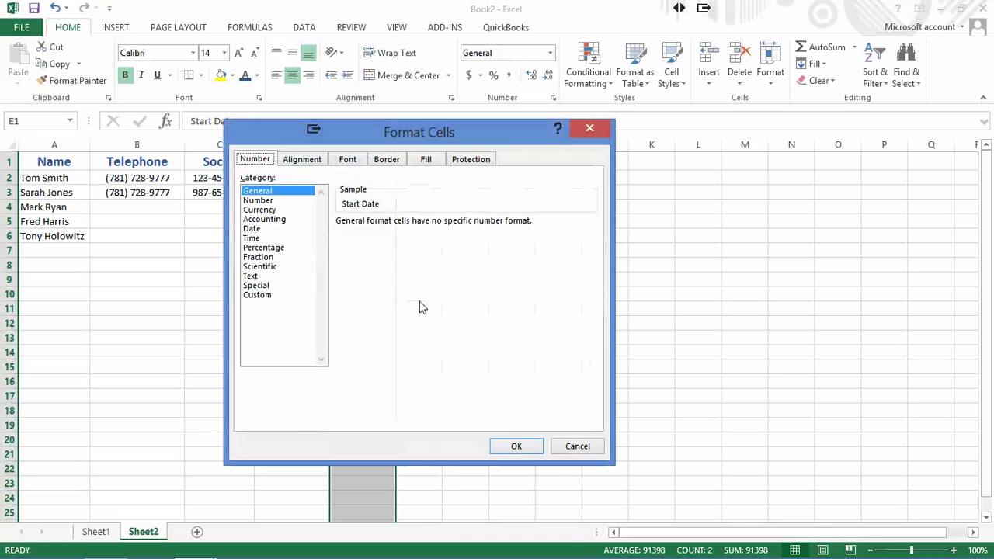
pyautogui.click(252, 231)
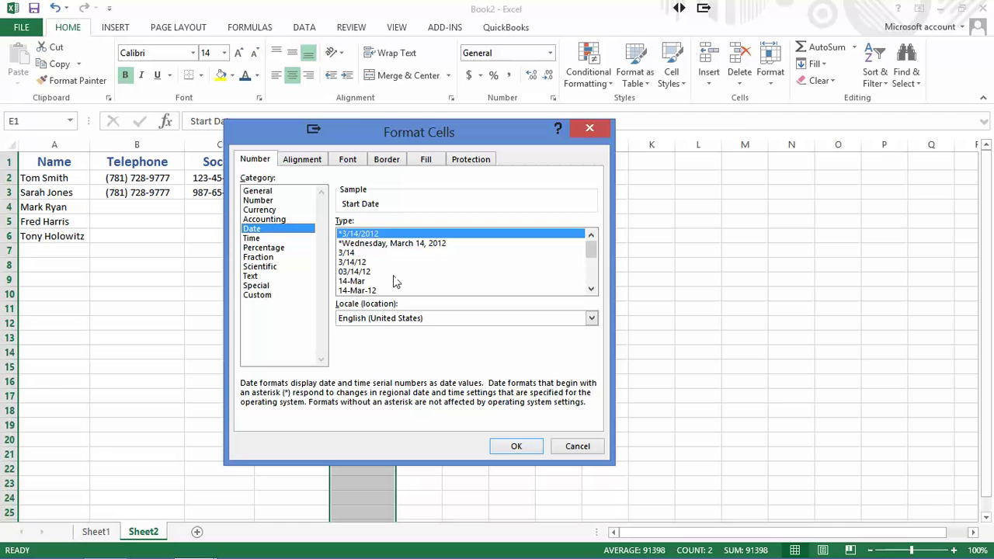
pyautogui.click(350, 272)
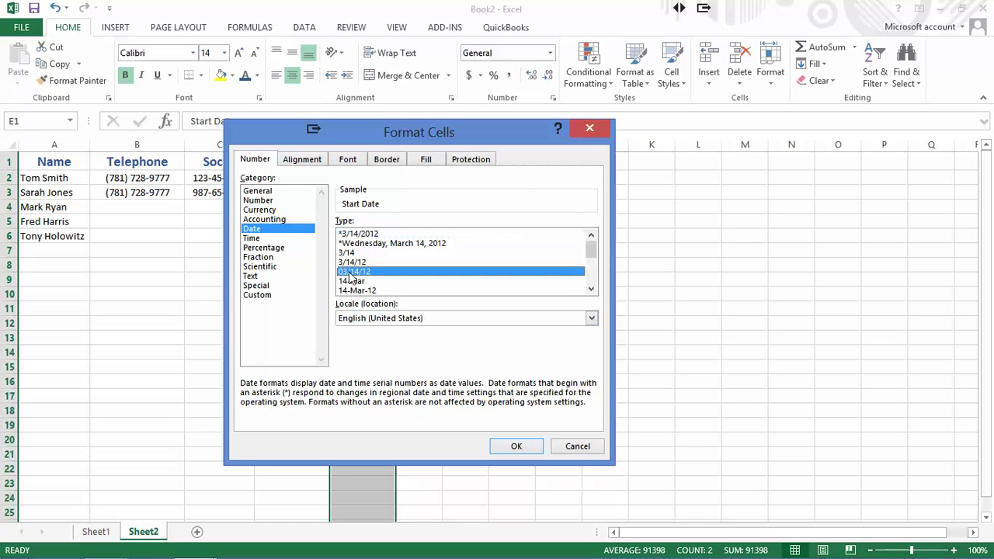
pyautogui.click(516, 447)
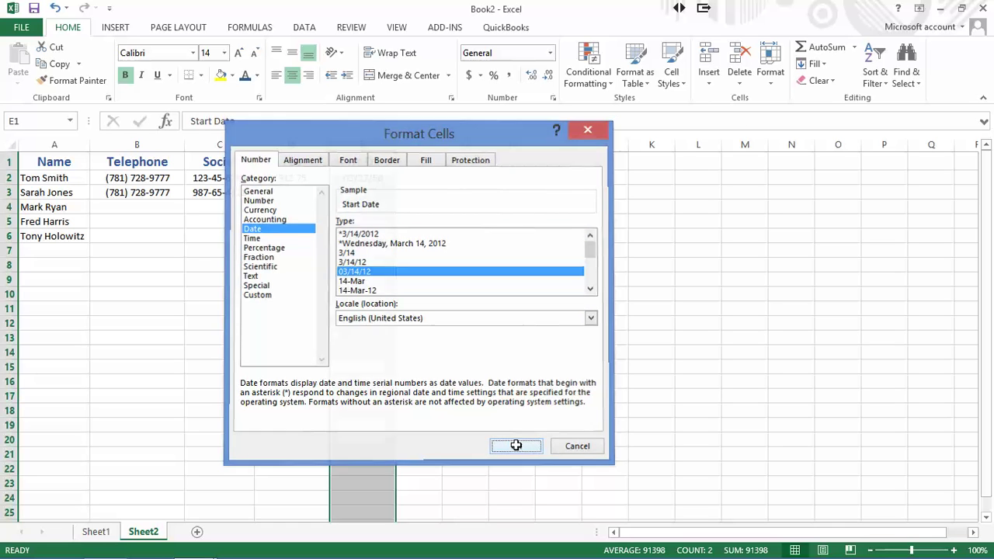
pyautogui.click(359, 196)
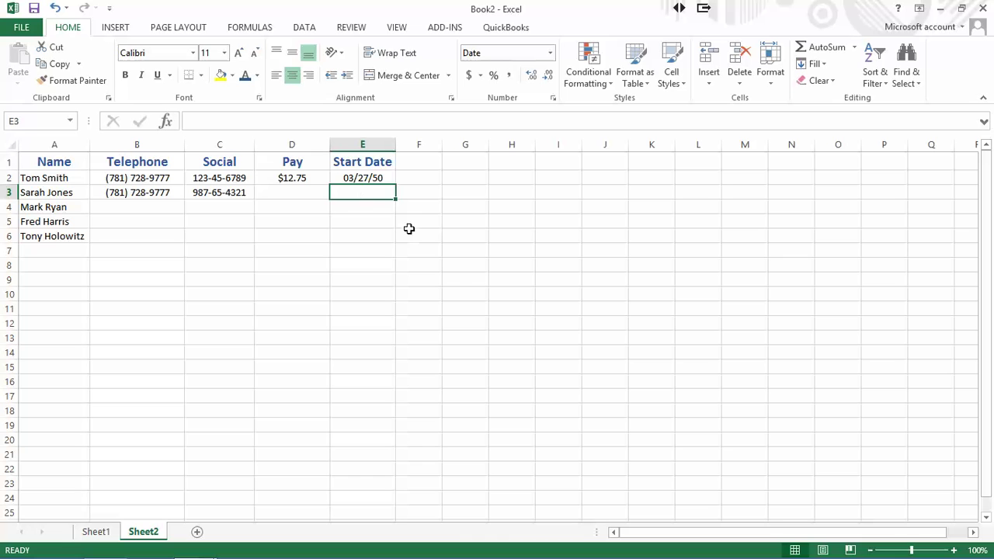
pyautogui.click(364, 179)
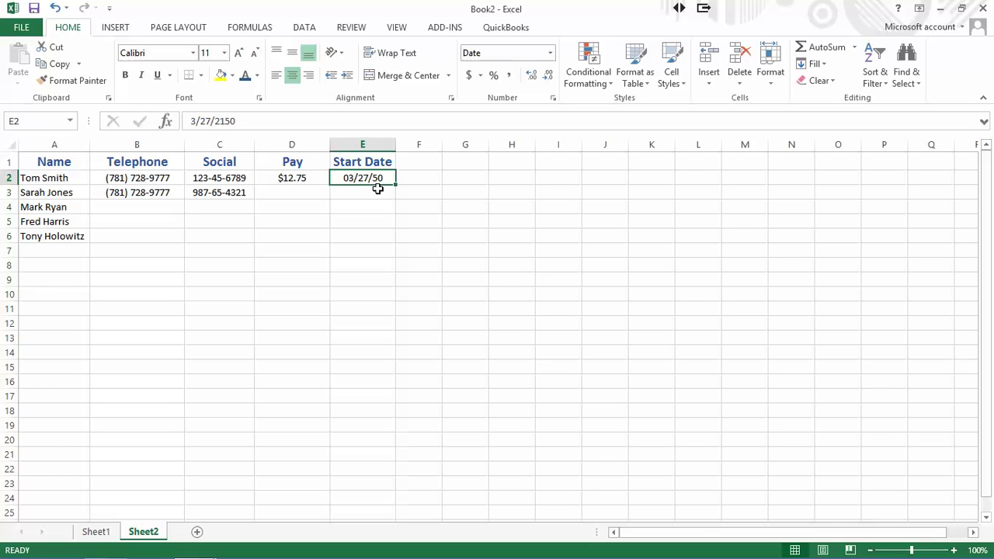
# - Enter 6-12-98 in E2 so it shows 06/12/98
pyautogui.write('6')
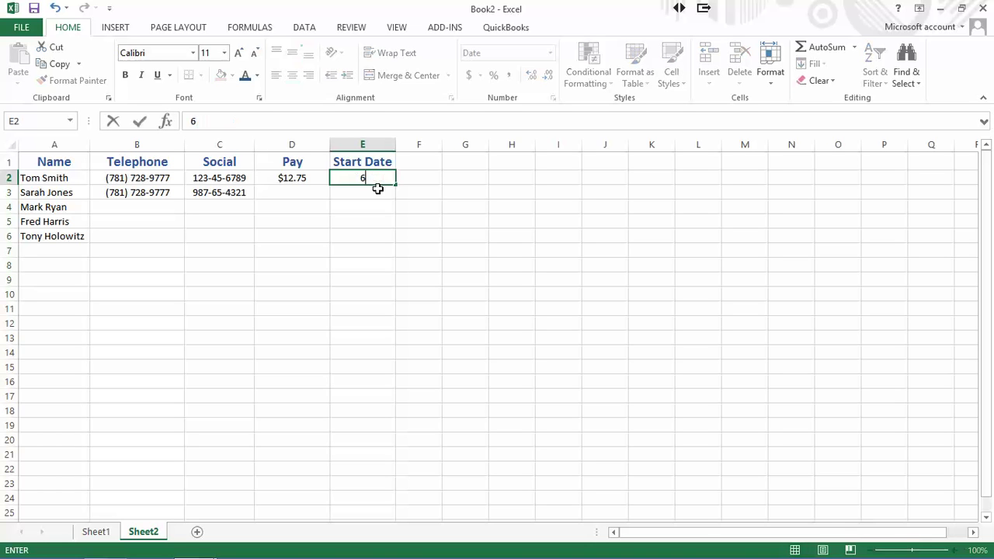
pyautogui.write('-12-98')
pyautogui.press('Return')
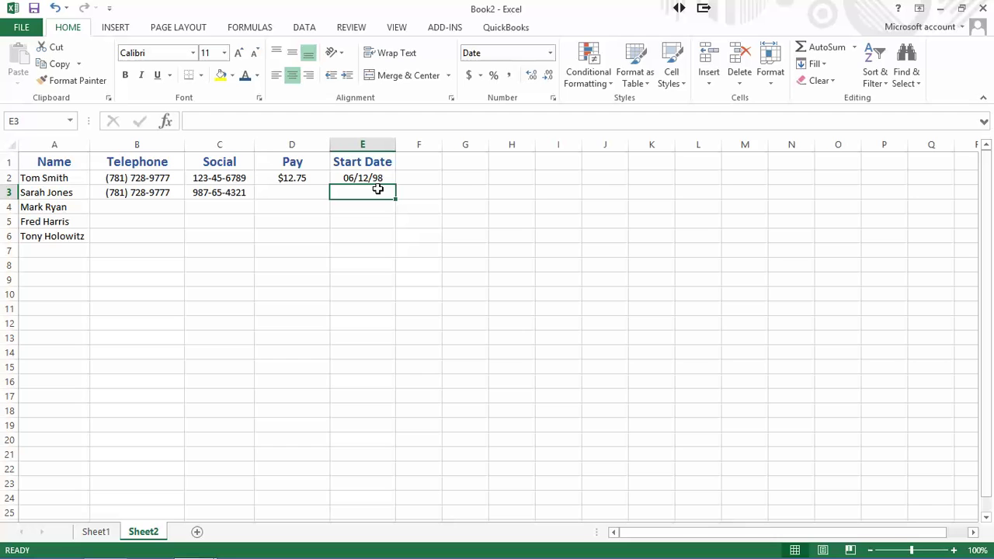
# - Enter 10.45 in D4, replacing the mistyped 10,045, so it shows $10.45
pyautogui.click(282, 210)
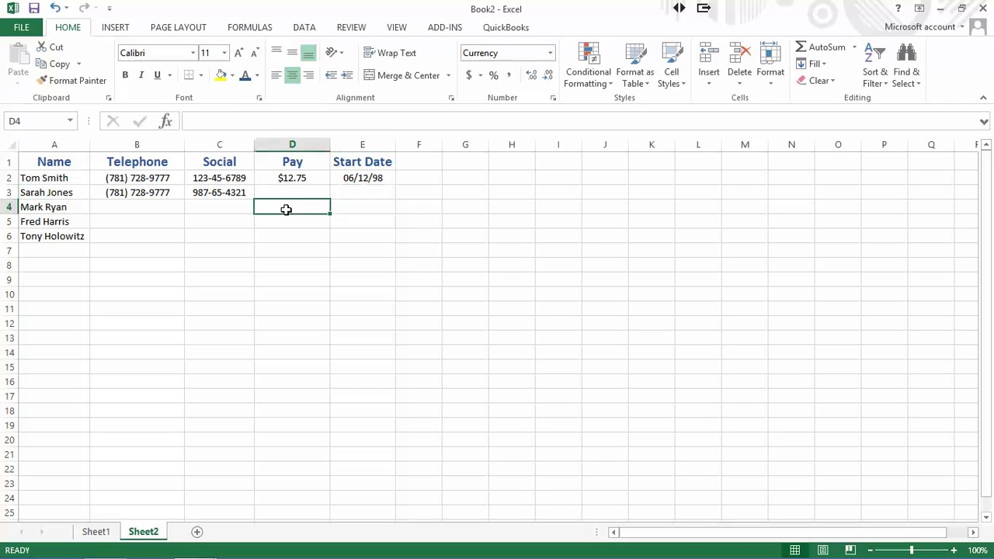
pyautogui.write('1.')
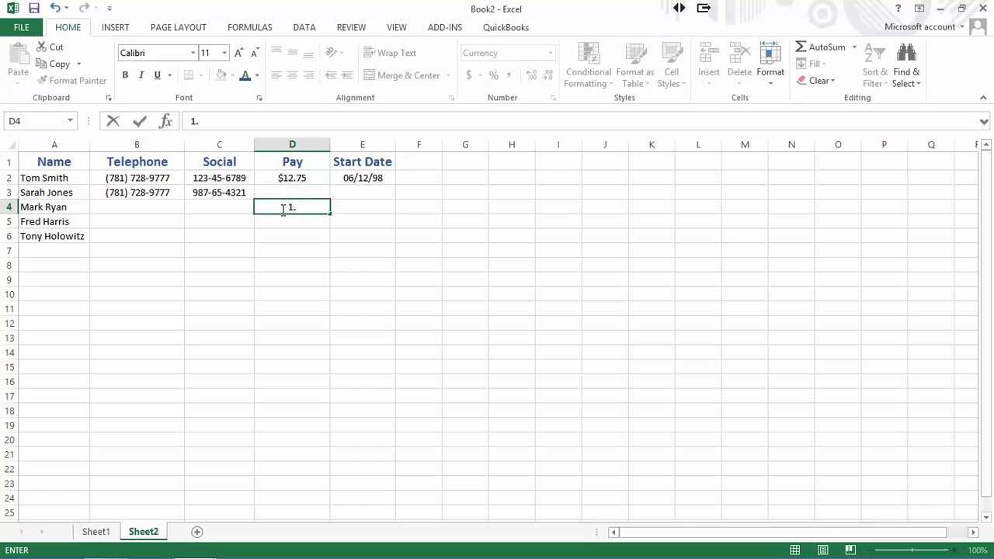
pyautogui.press('BackSpace')
pyautogui.write('10,045')
pyautogui.press('Return')
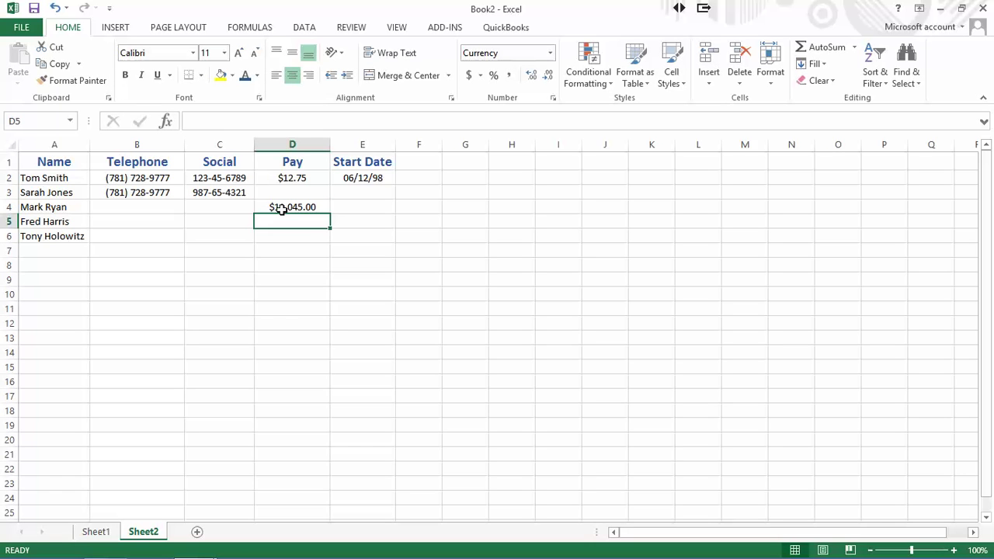
pyautogui.click(295, 207)
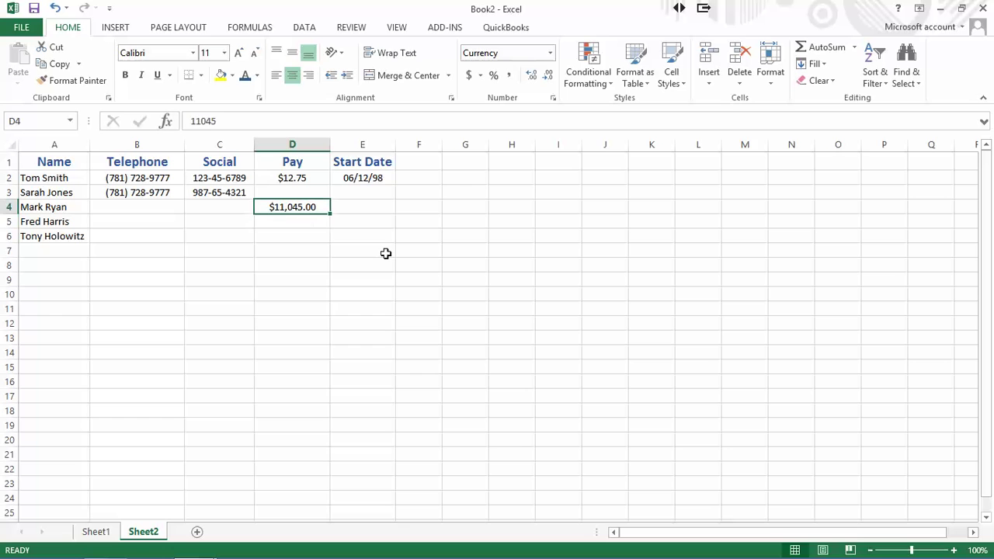
pyautogui.write('1')
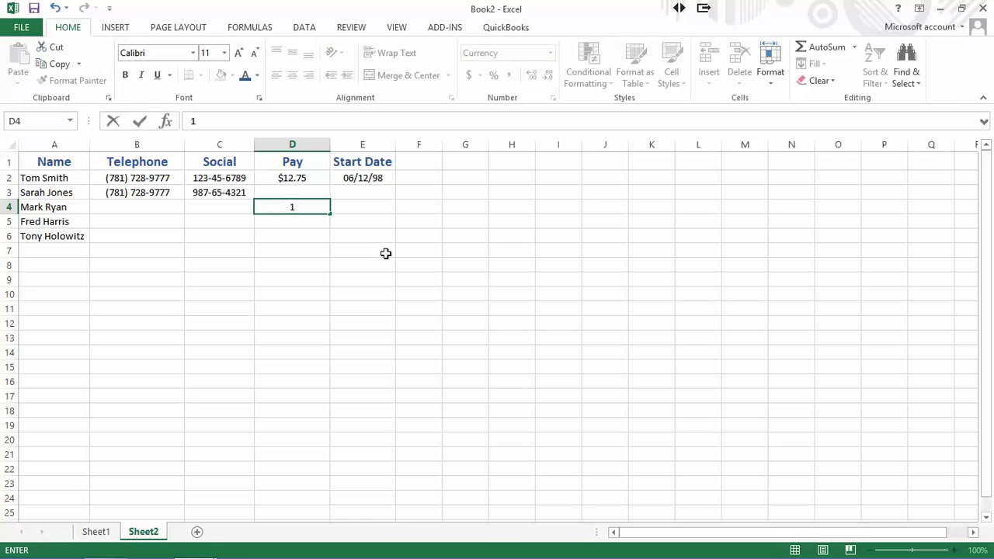
pyautogui.write('0.45')
pyautogui.press('Return')
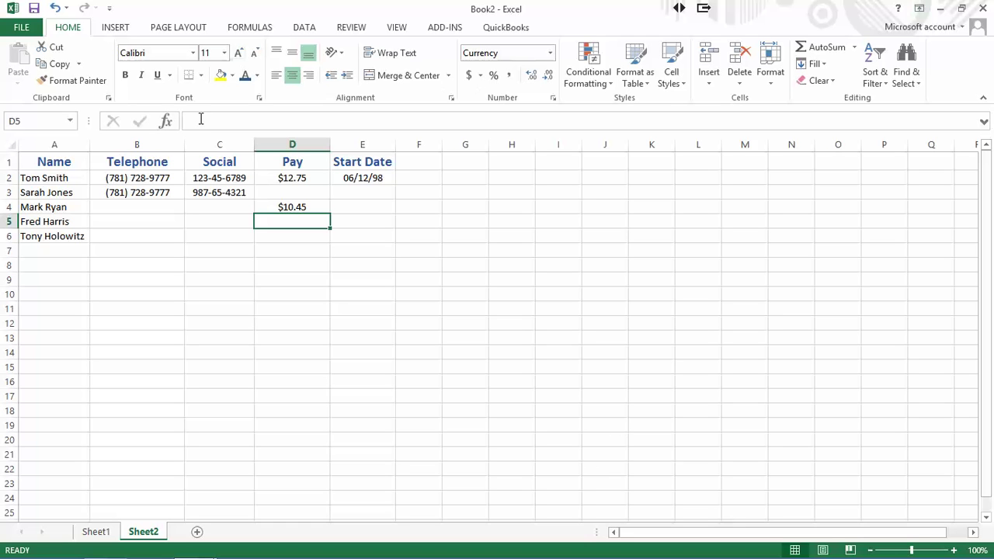
pyautogui.click(218, 144)
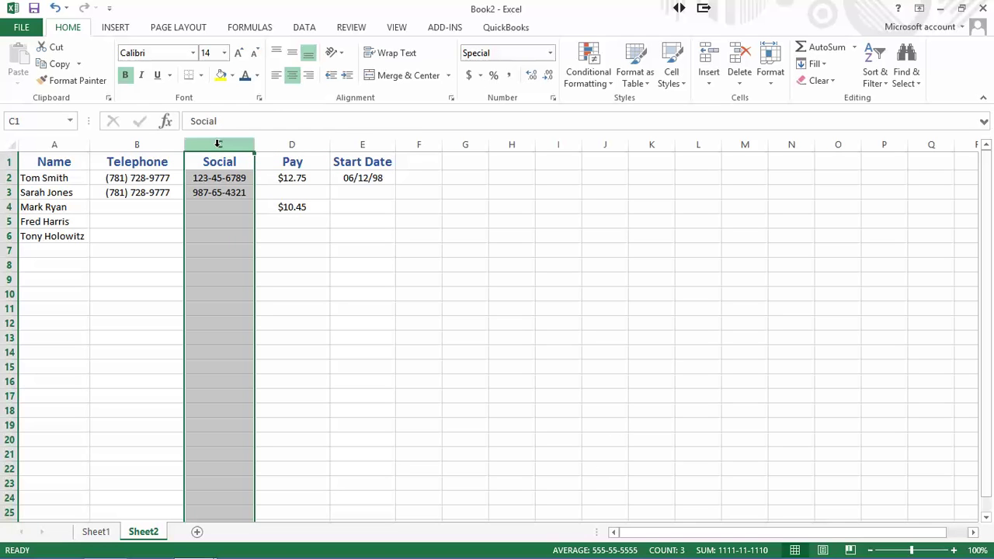
pyautogui.rightClick(218, 145)
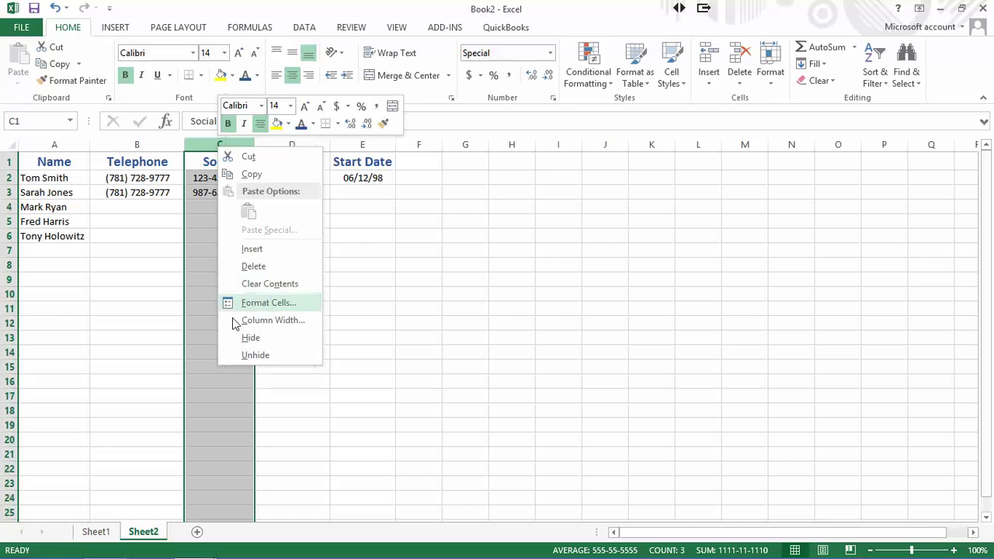
pyautogui.click(250, 340)
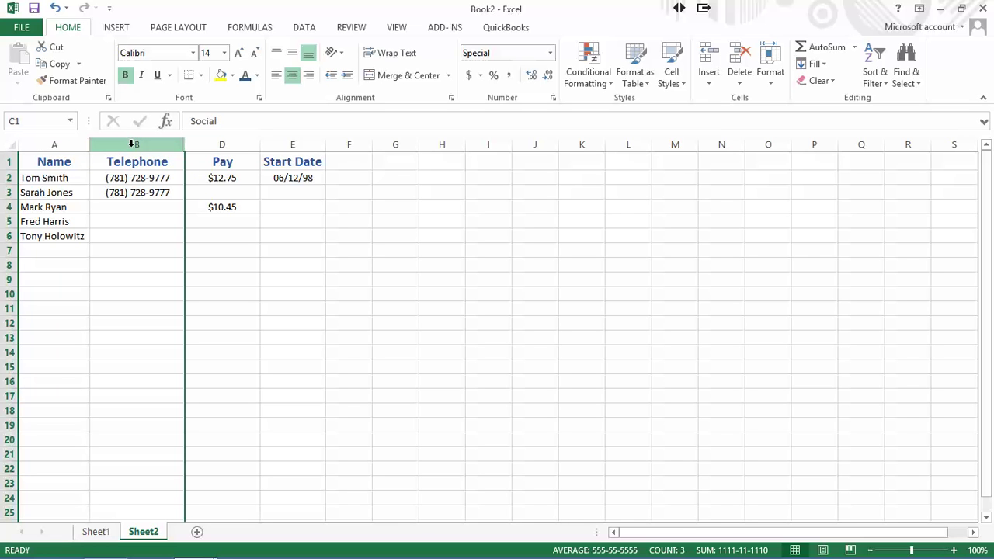
pyautogui.moveTo(132, 143); pyautogui.dragTo(210, 158)
pyautogui.rightClick(209, 153)
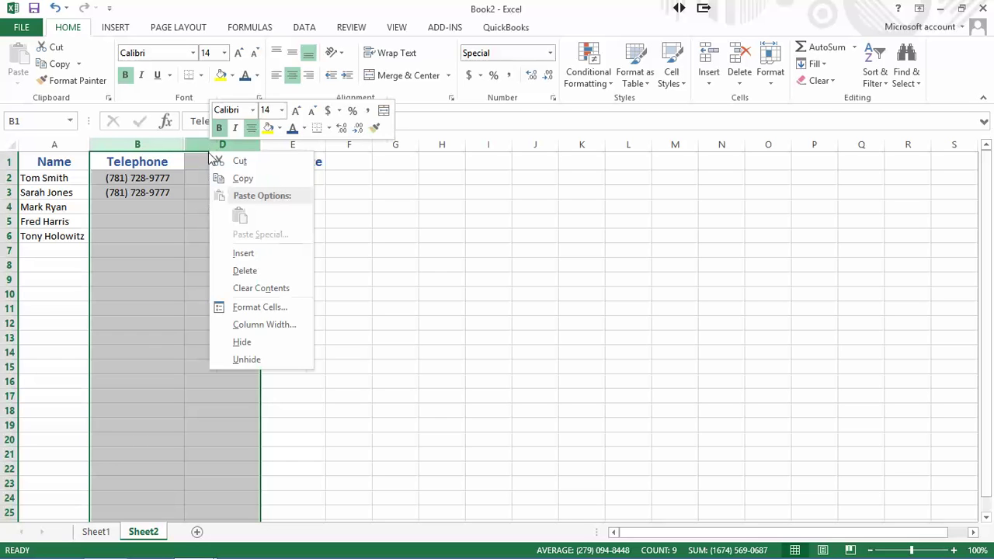
pyautogui.click(243, 360)
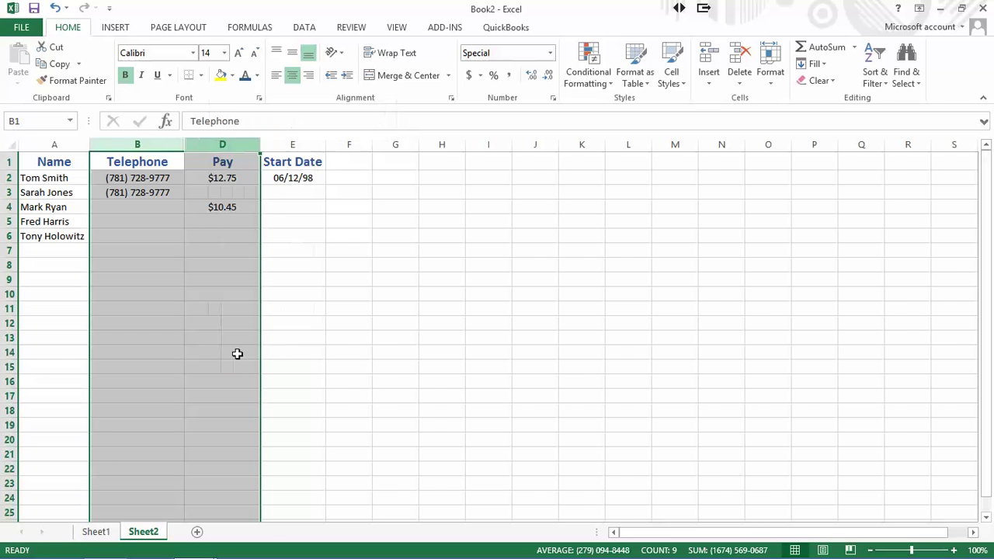
pyautogui.click(217, 208)
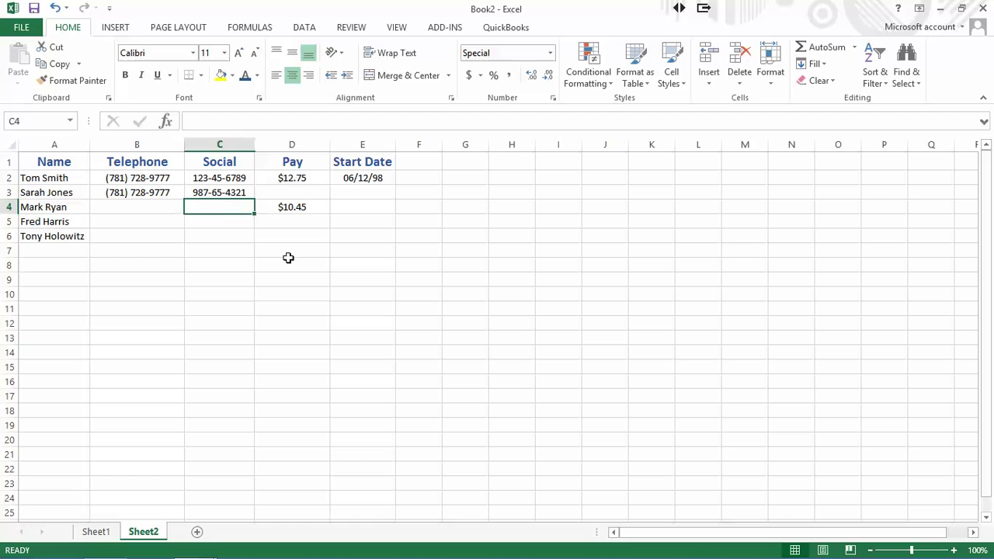